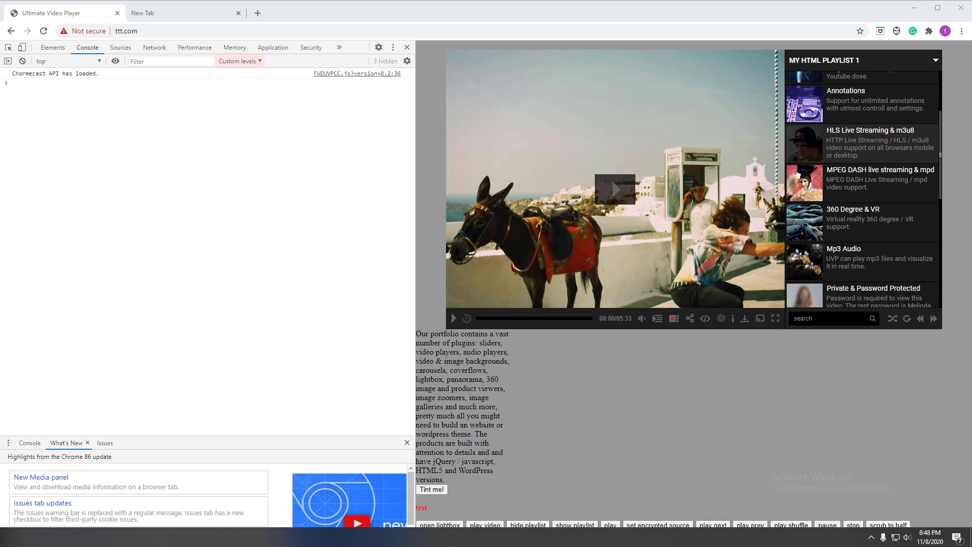
Find and select the DesigningForGoogleCast.m3u8 source URL on line 692 of work.html
key(alt+Tab)
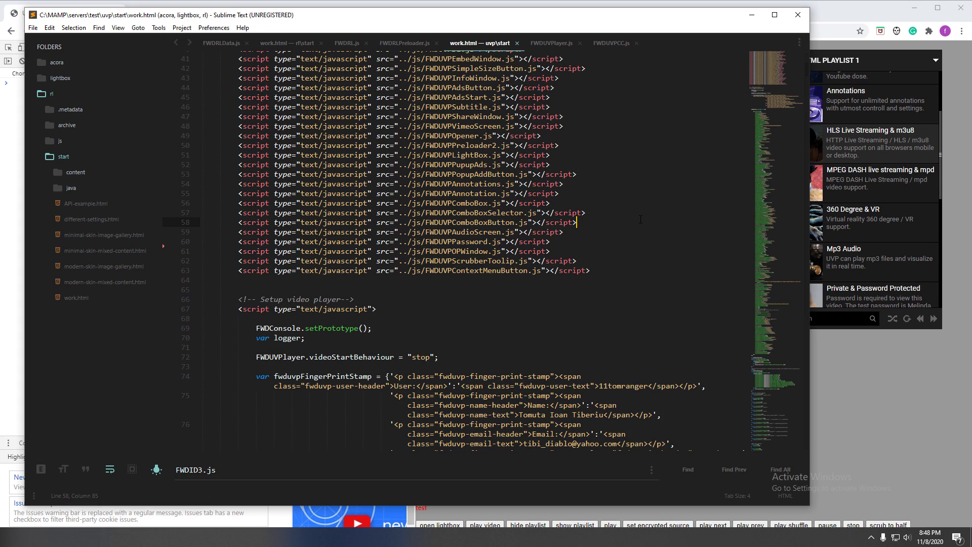
key(ctrl+f)
text(.m)
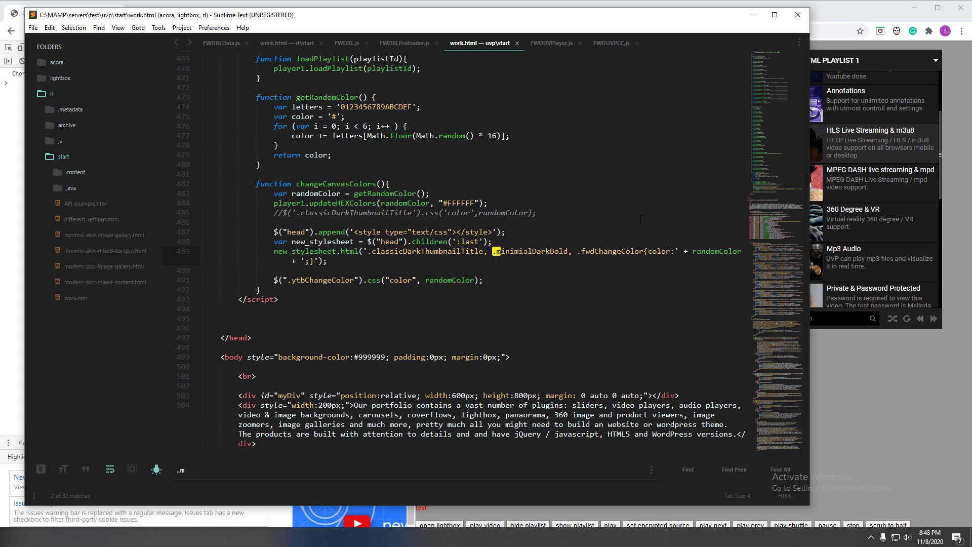
text(3u8)
scroll(640, 220, down, 2)
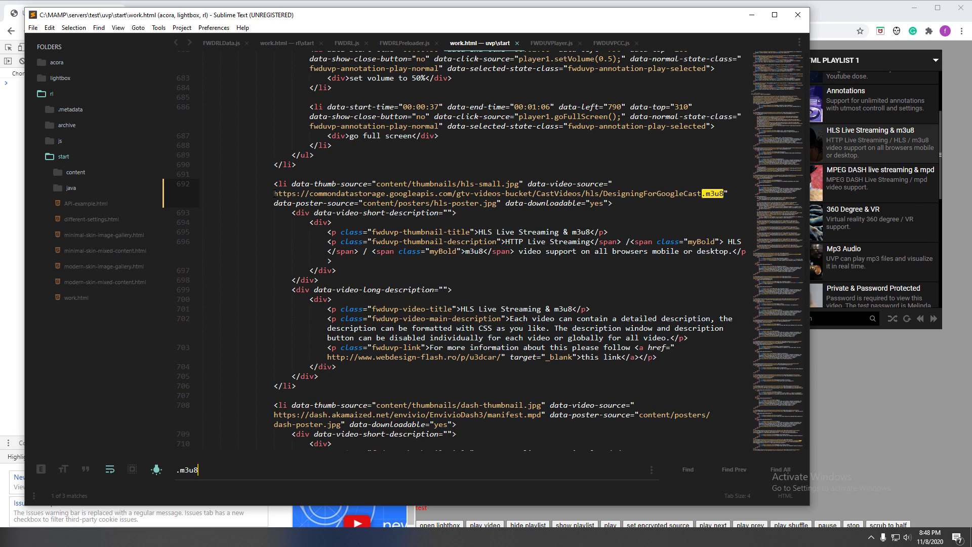
drag(276, 193, 724, 194)
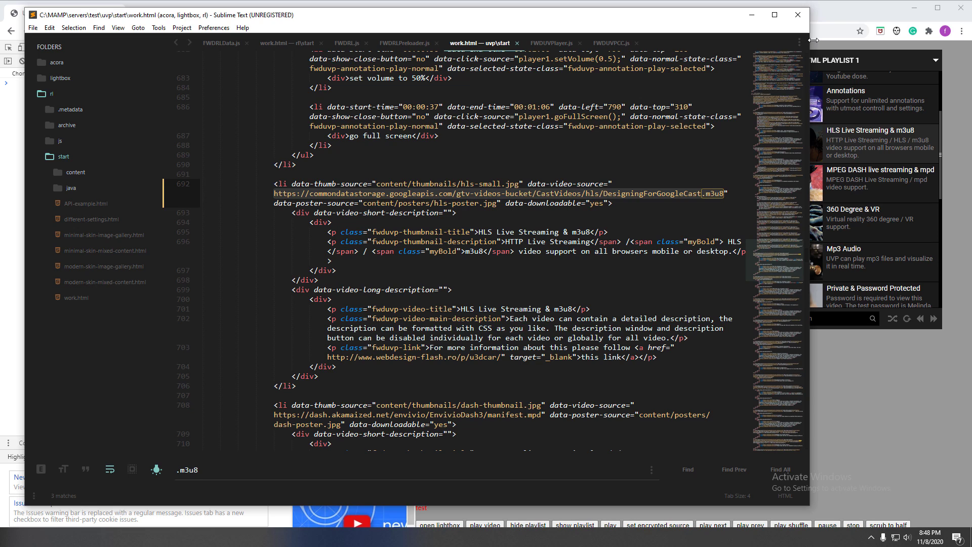
click(752, 16)
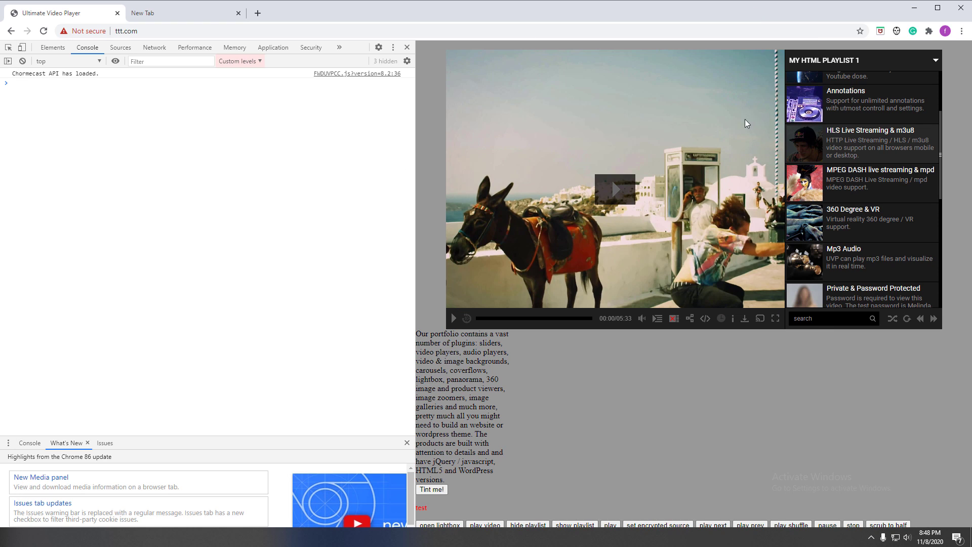
Reload the page, cast the HLS video to Bedroom TV and start playback
click(43, 31)
click(760, 319)
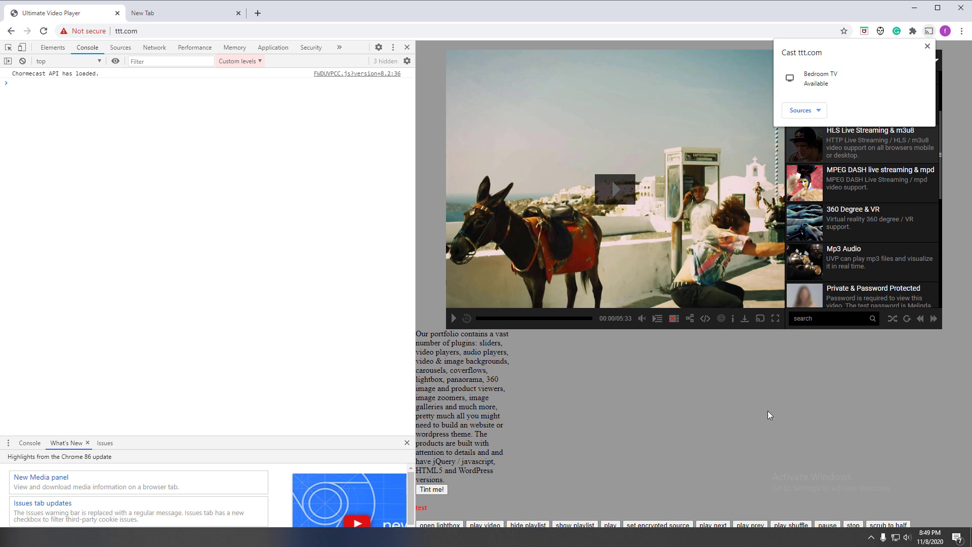
click(805, 80)
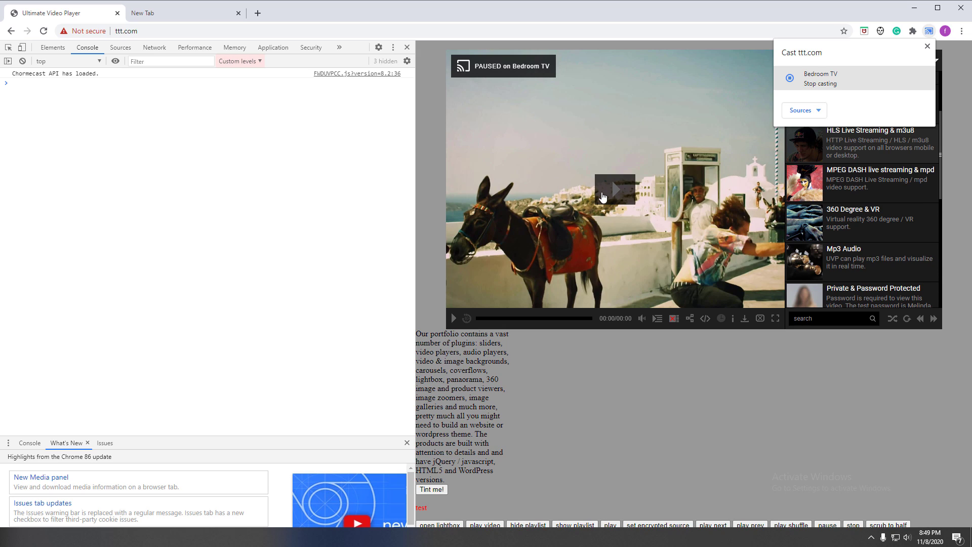
click(712, 46)
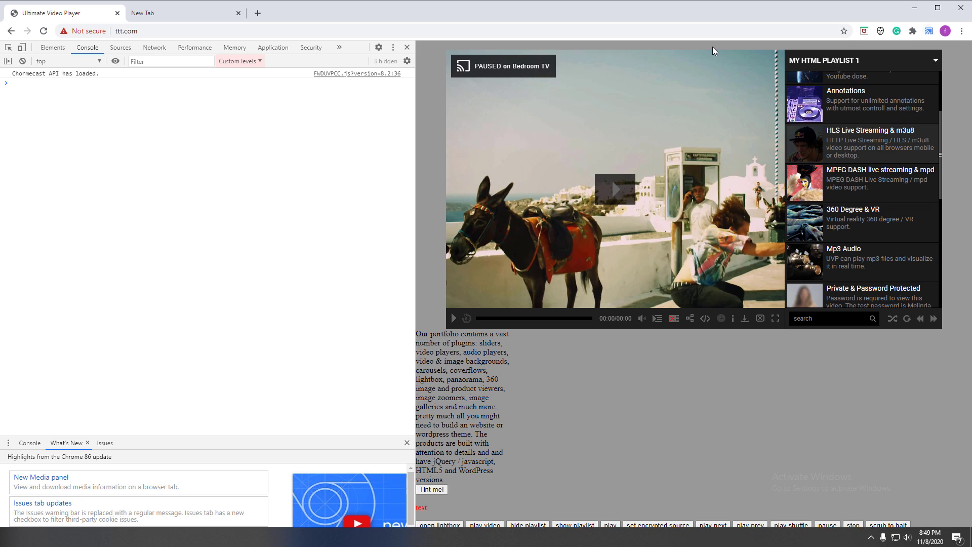
click(608, 200)
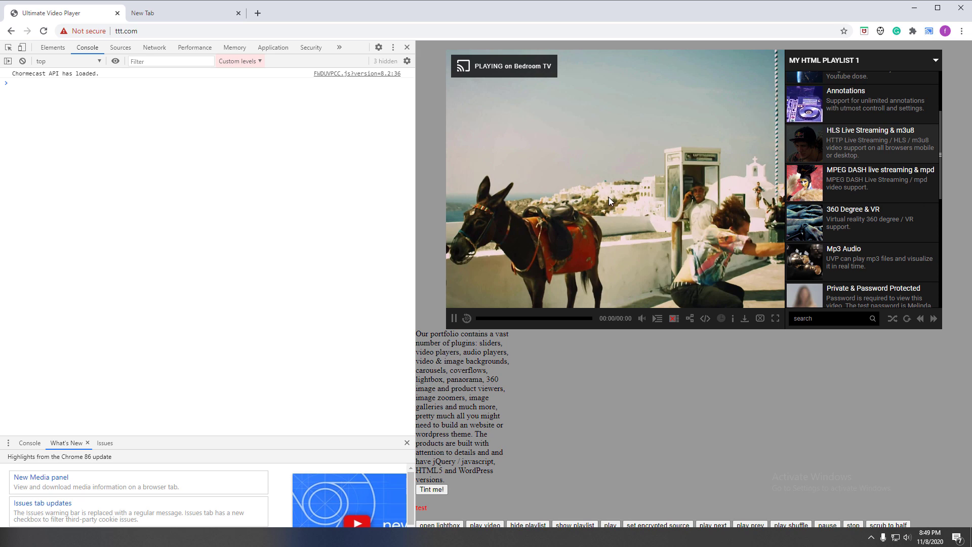
Seek the video to about 1:41, mute it, and stop casting
click(502, 318)
click(539, 318)
click(511, 319)
click(641, 304)
click(760, 320)
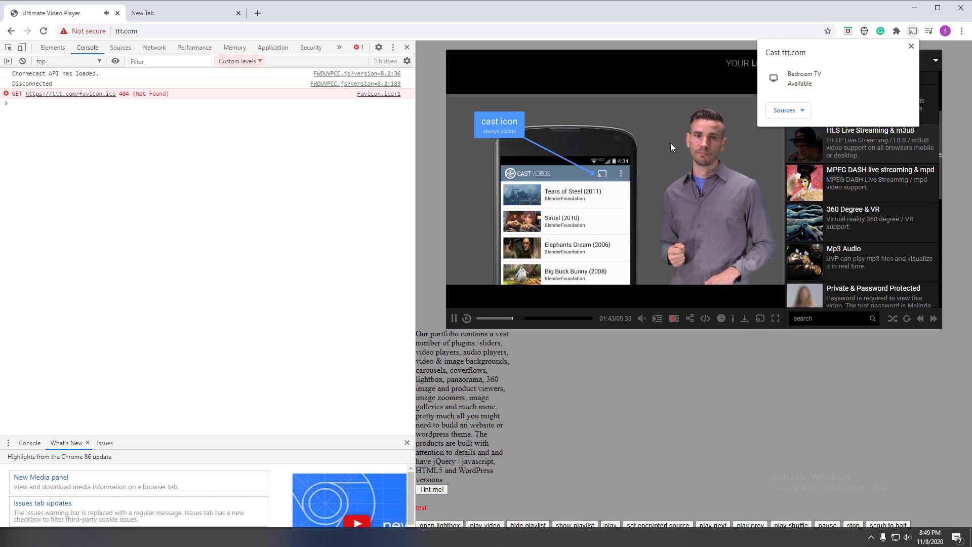
Reconnect to Bedroom TV, resume playback, then pause at about 1:52
click(760, 320)
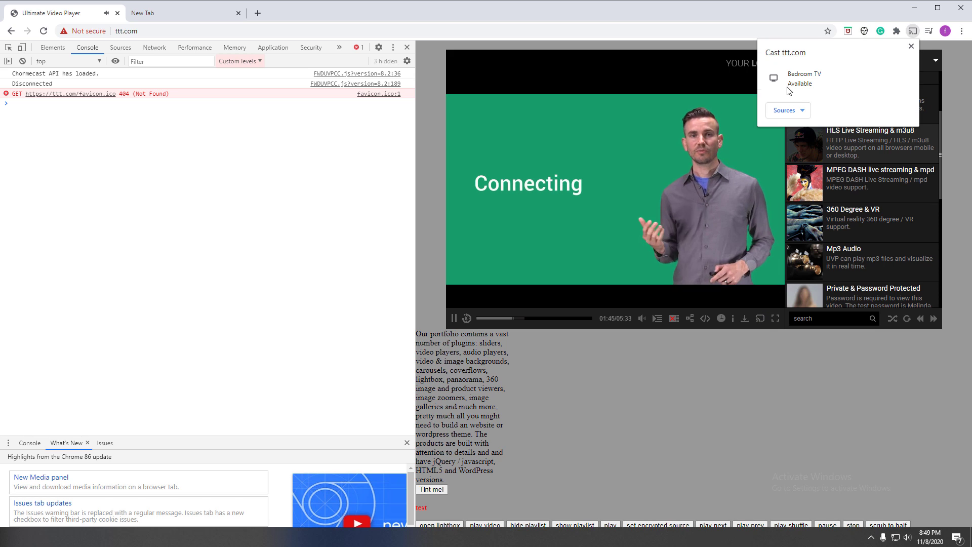
click(805, 79)
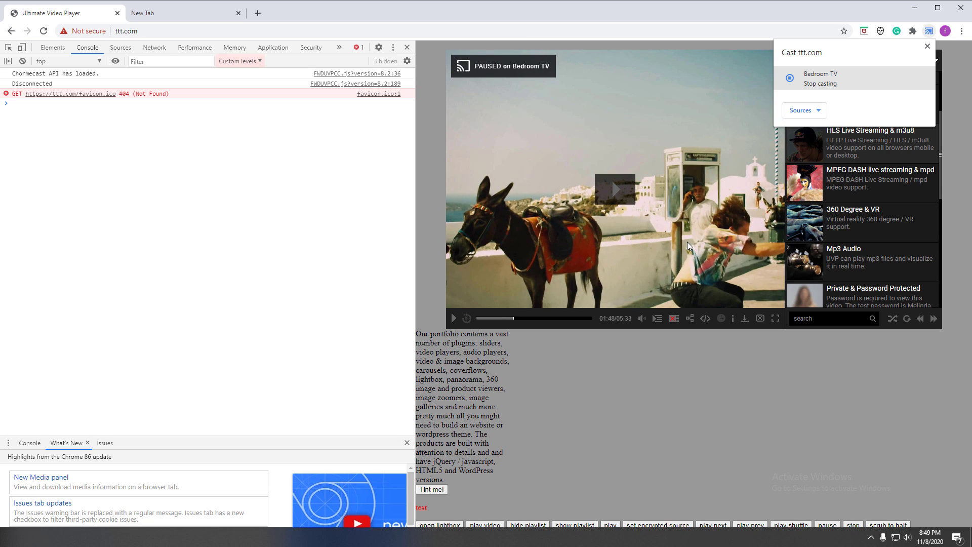
click(615, 190)
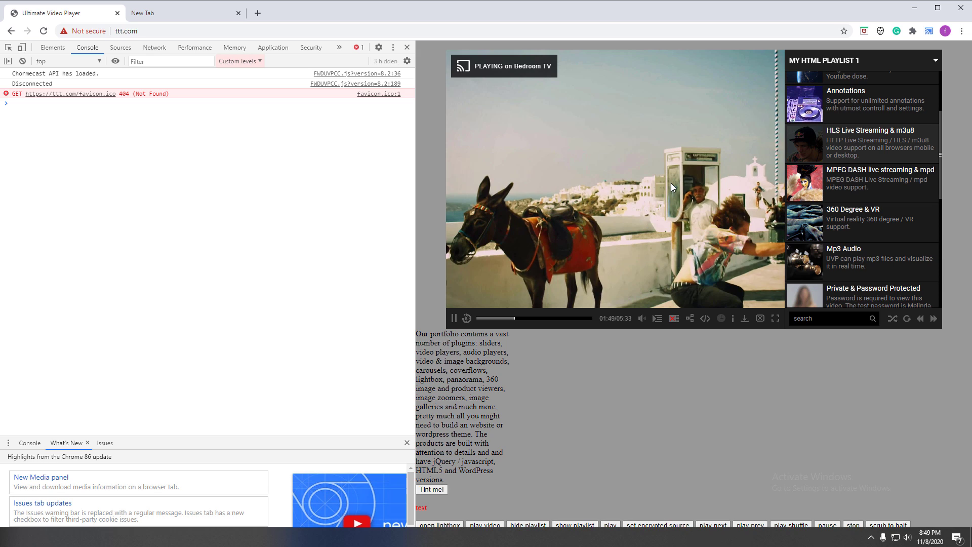
click(454, 319)
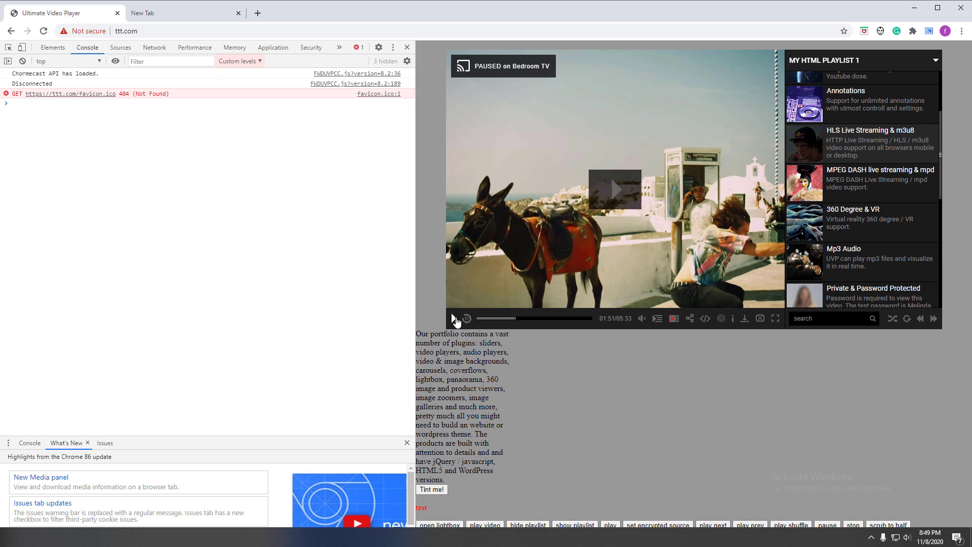
click(454, 320)
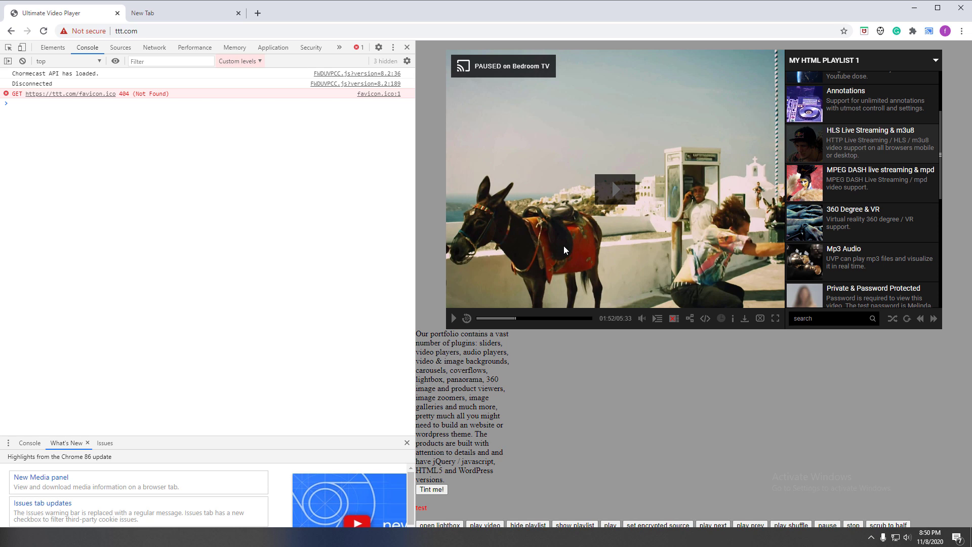
Replace line 692's video source with the bitdash-a.akamaihd.net m3u8 stream and reload the page
key(alt+Tab)
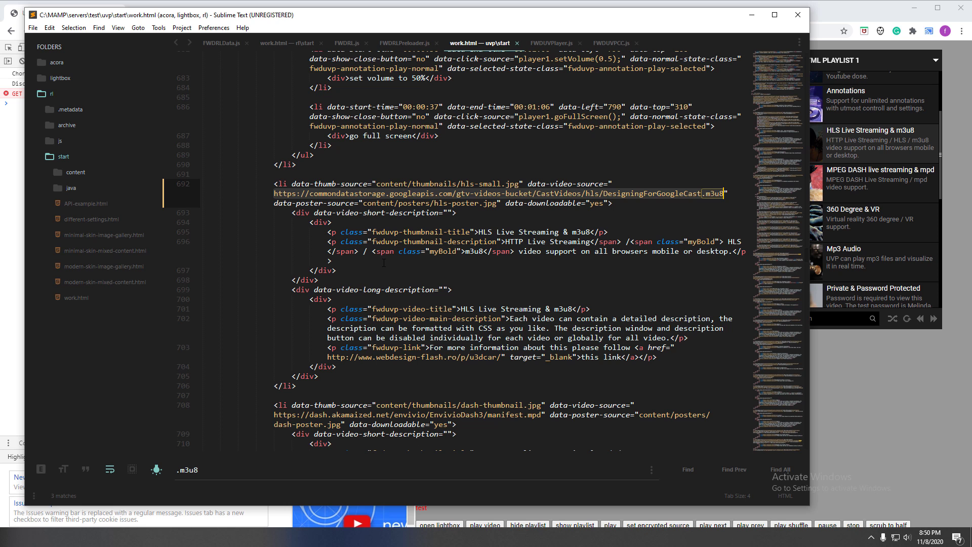
click(649, 205)
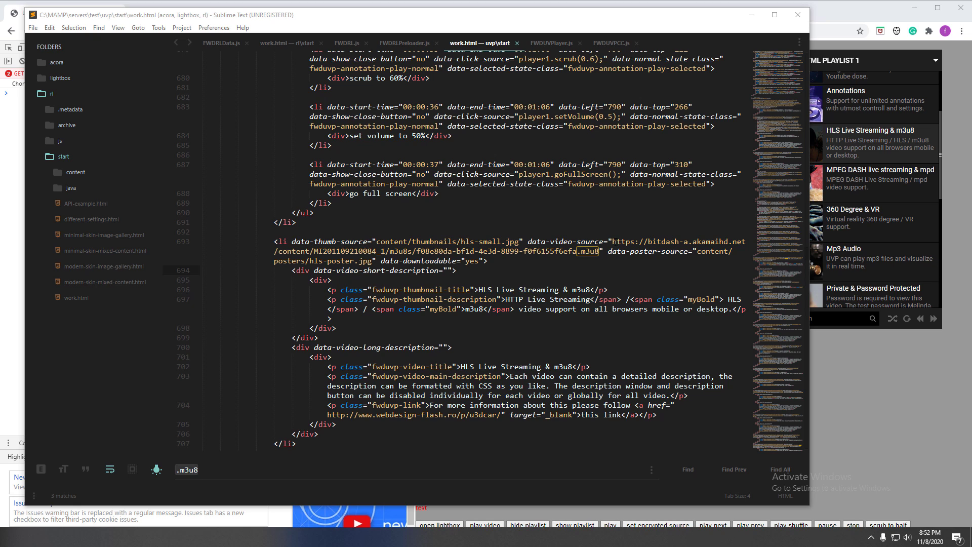
click(751, 15)
click(43, 30)
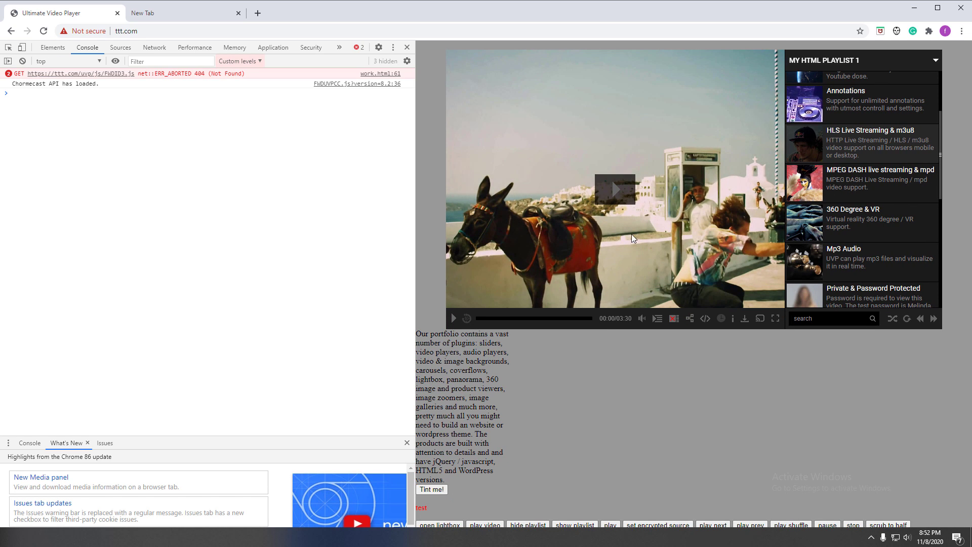
Try casting the bitdash stream to Bedroom TV and select the session_error console message
click(760, 319)
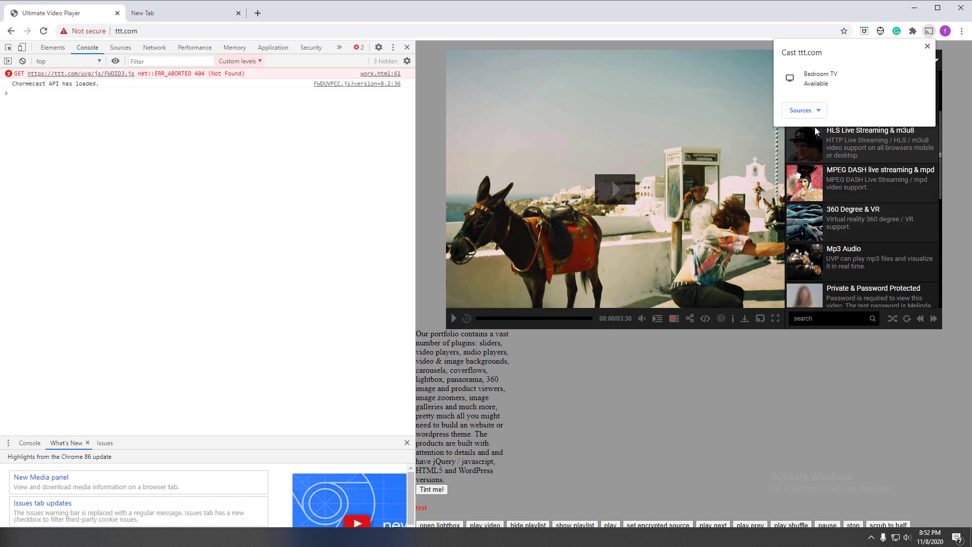
click(829, 76)
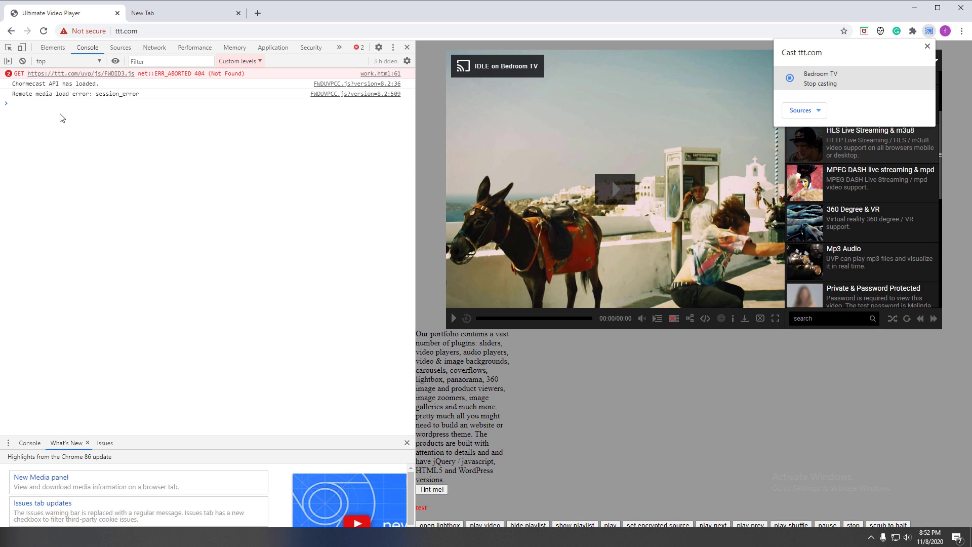
drag(10, 94, 78, 95)
triple_click(143, 97)
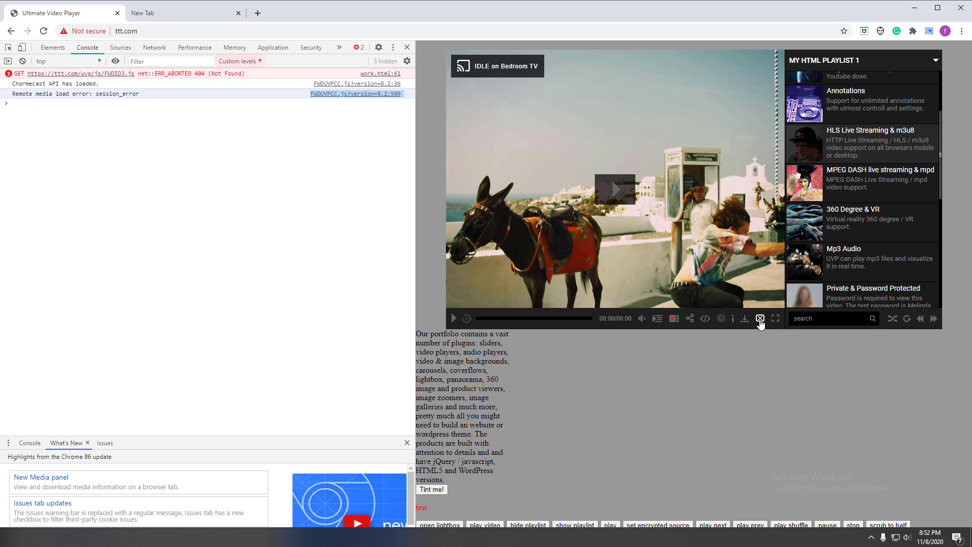
Disconnect from Bedroom TV, play the video locally, then stop it
click(761, 320)
click(595, 192)
click(454, 320)
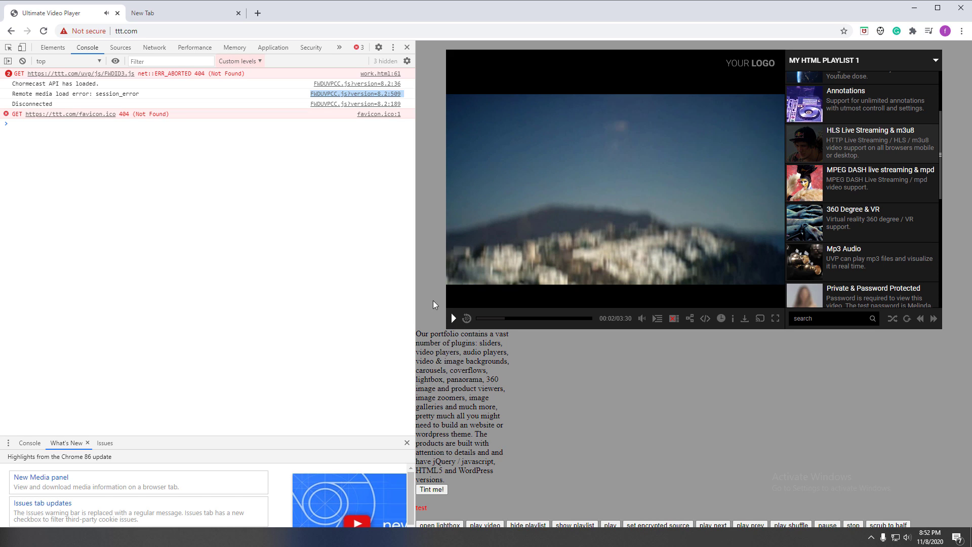
Show the segment_6.ts request headers, with 200 OK and Access-Control-Allow-Origin: *
click(154, 47)
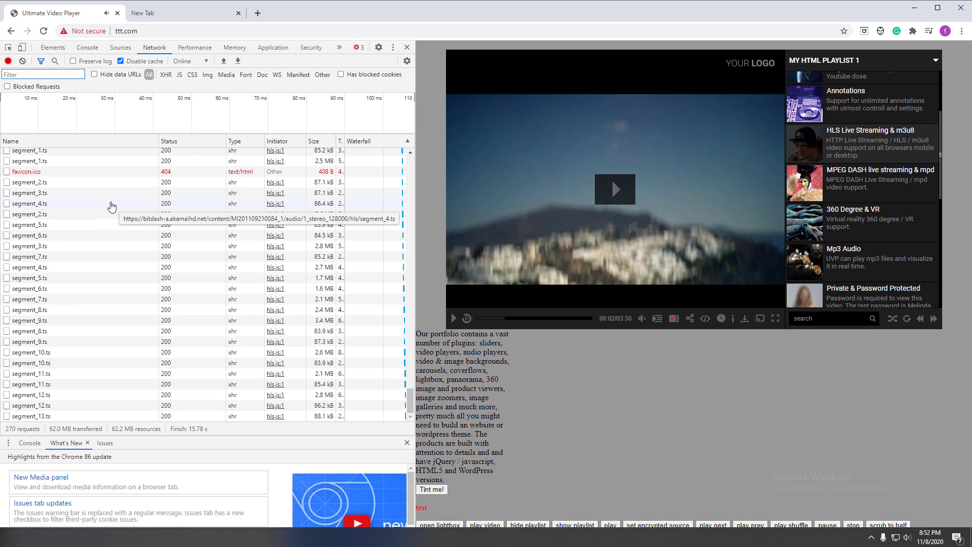
scroll(114, 213, up, 5)
scroll(125, 273, up, 5)
click(40, 293)
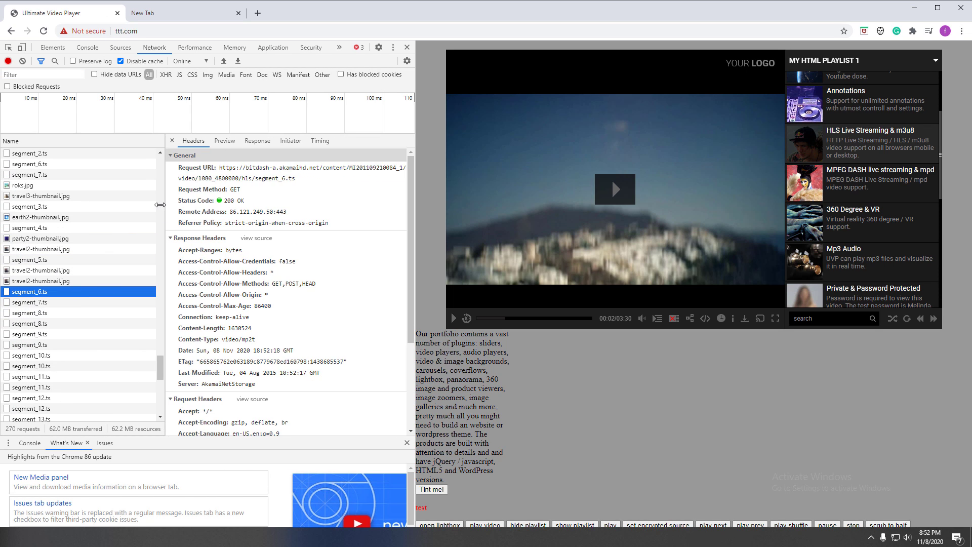
drag(158, 205, 138, 205)
scroll(217, 254, down, 1)
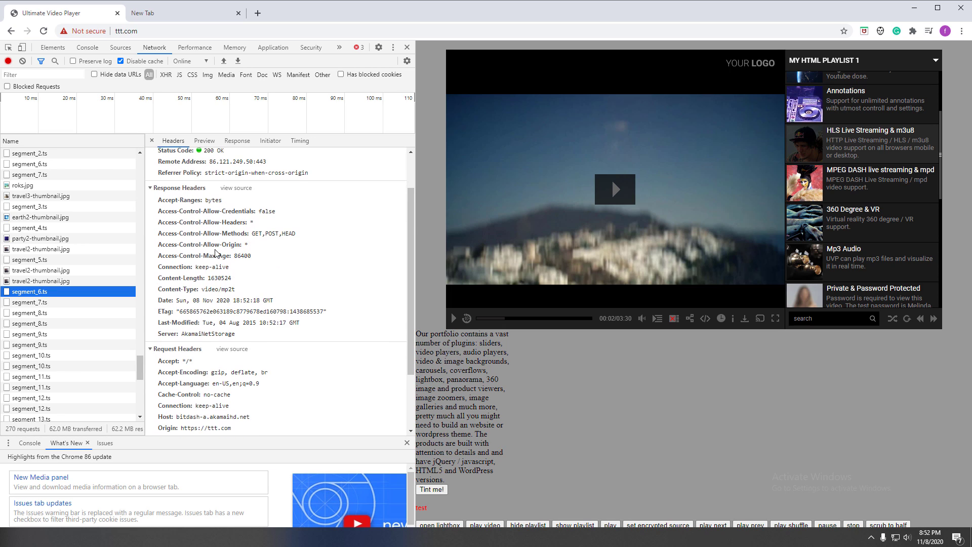
scroll(221, 258, up, 1)
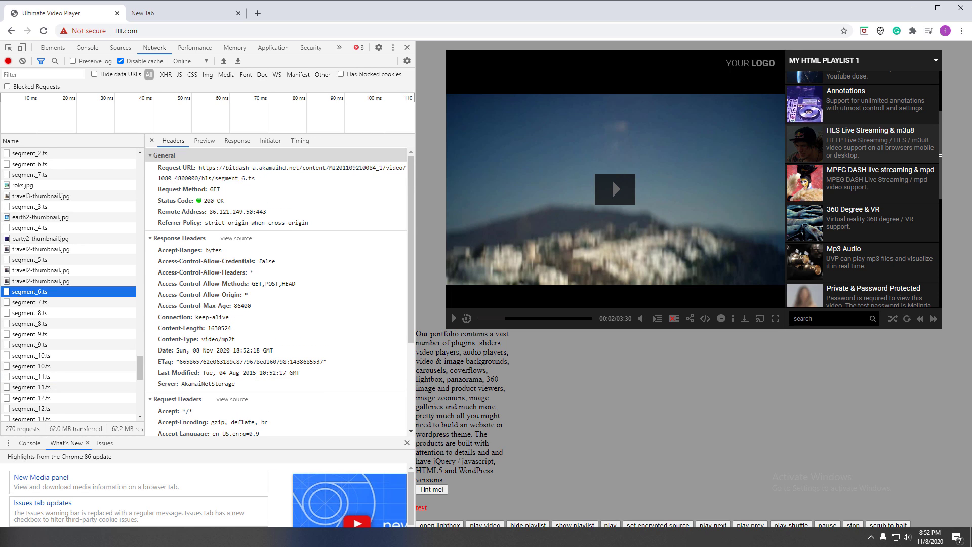
key(alt+Tab)
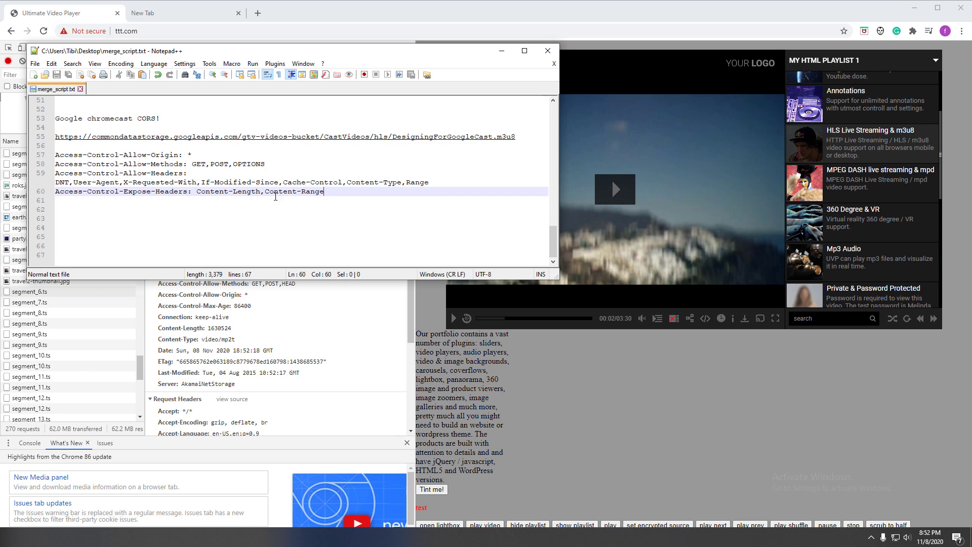
drag(265, 192, 324, 192)
click(324, 209)
click(196, 192)
shift+click(239, 191)
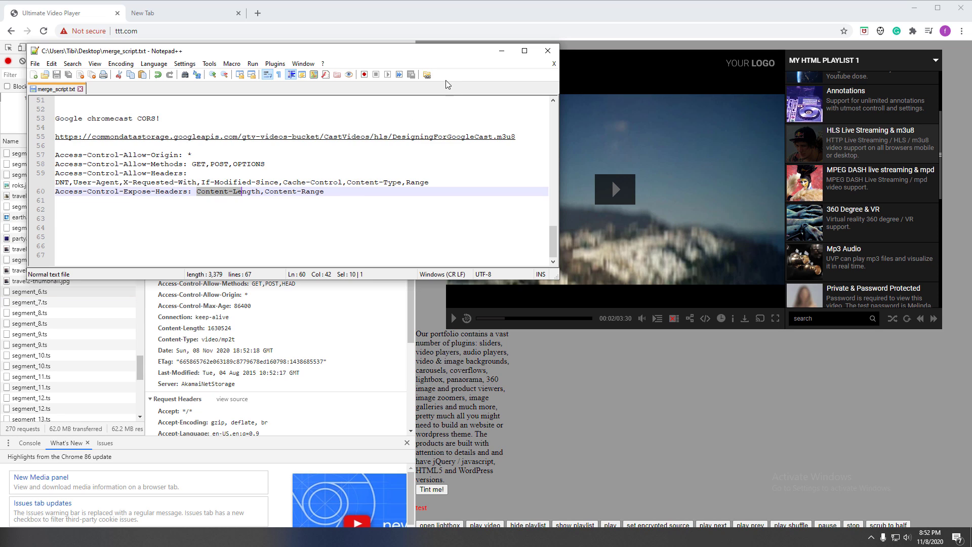
click(502, 51)
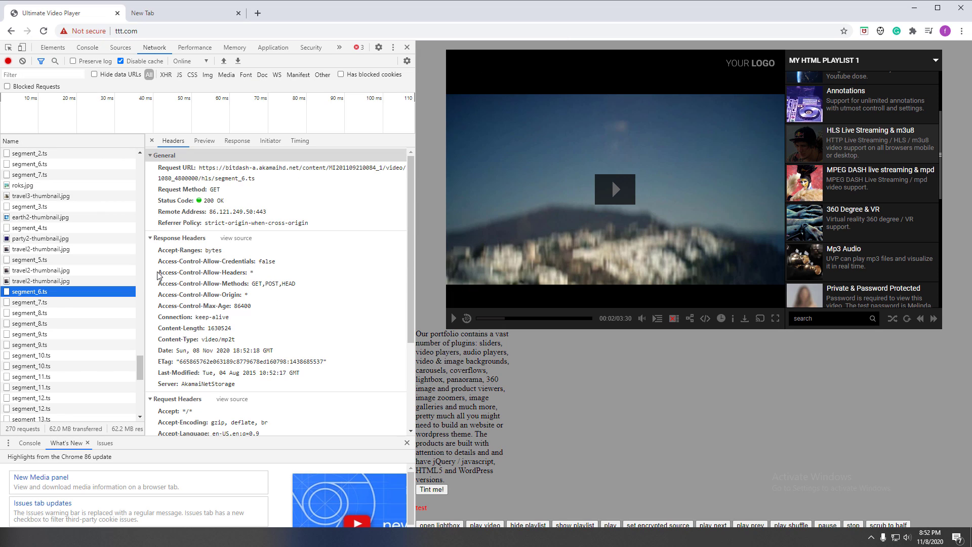
Highlight the Access-Control-Allow-Headers, Access-Control-Max-Age and Content-Type response headers
drag(155, 275, 252, 274)
click(300, 305)
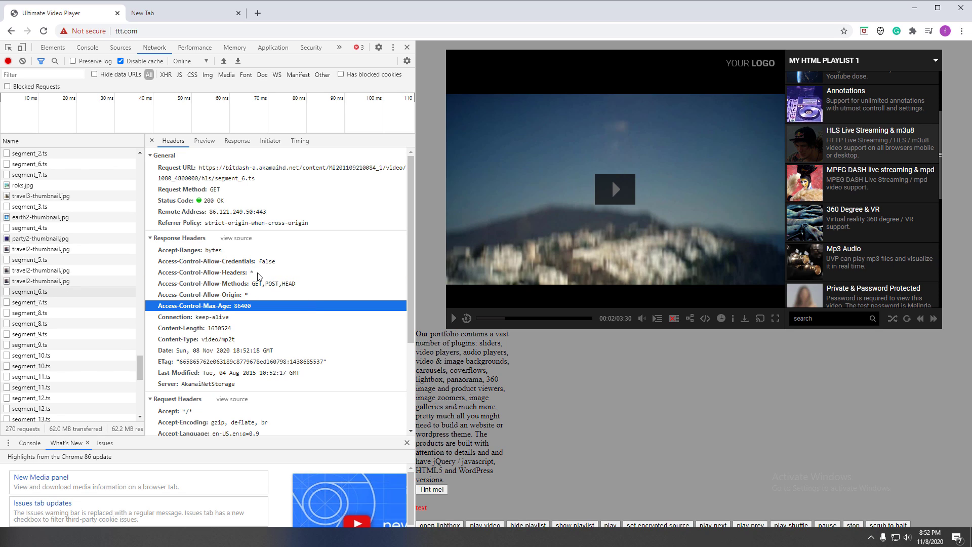
click(258, 275)
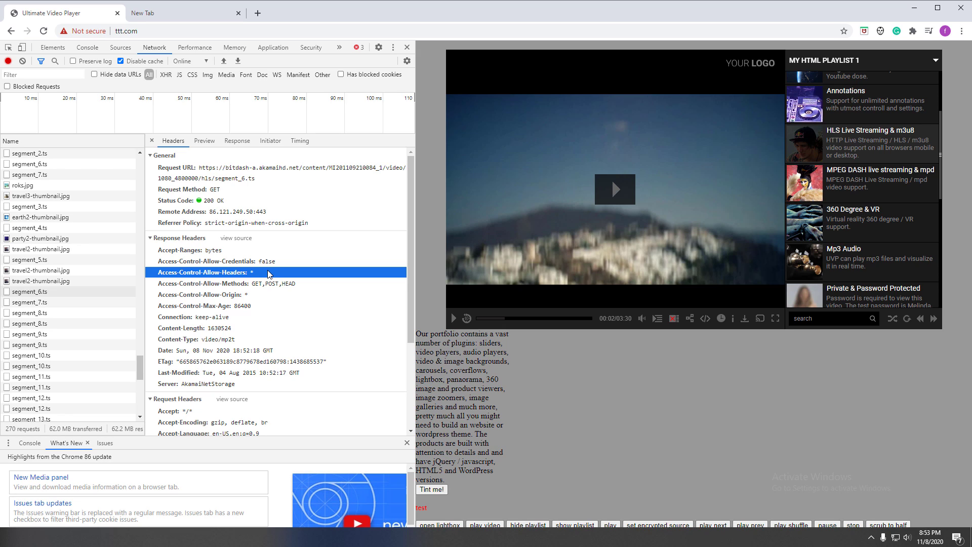
click(249, 306)
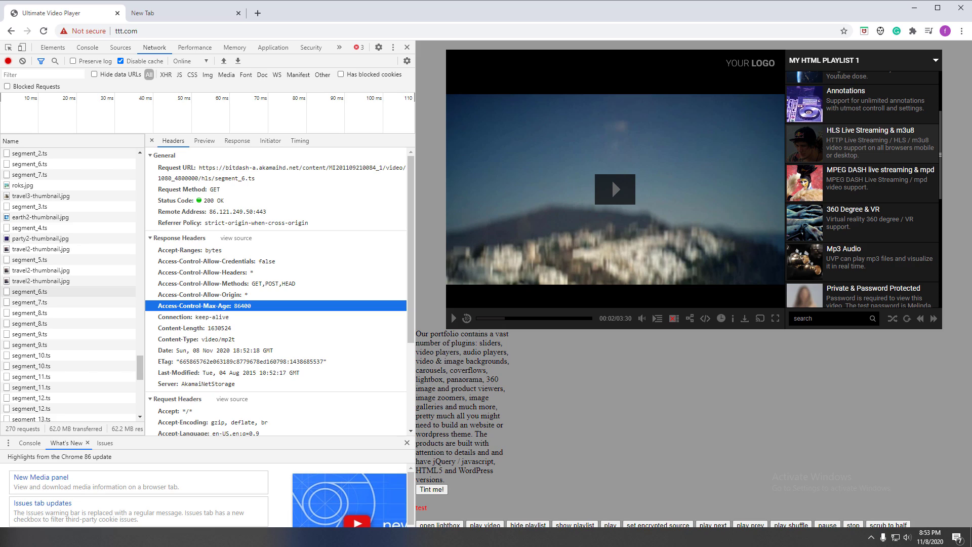
click(292, 341)
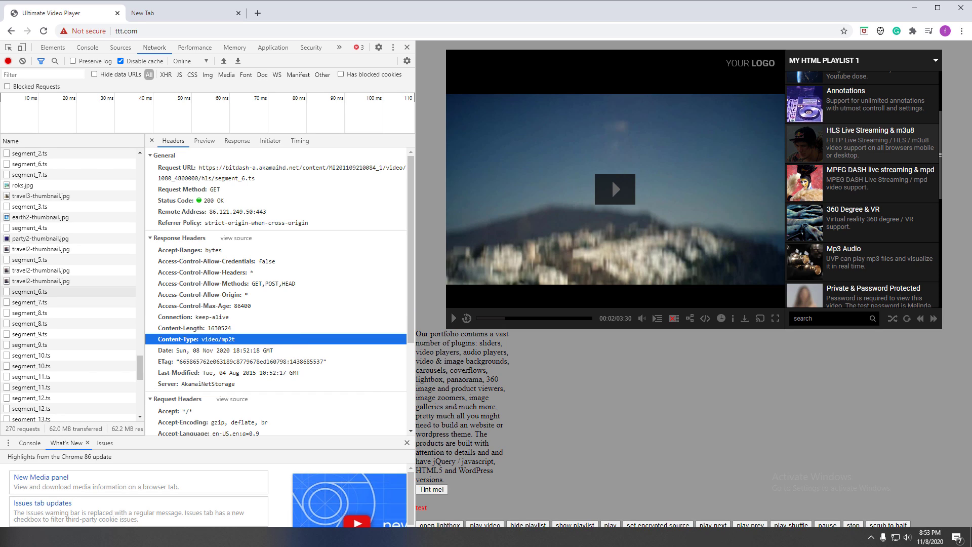
Review CORS header lines 57–60 in Notepad++, then return to the DevTools console
key(alt+Tab)
click(369, 191)
drag(342, 191, 47, 183)
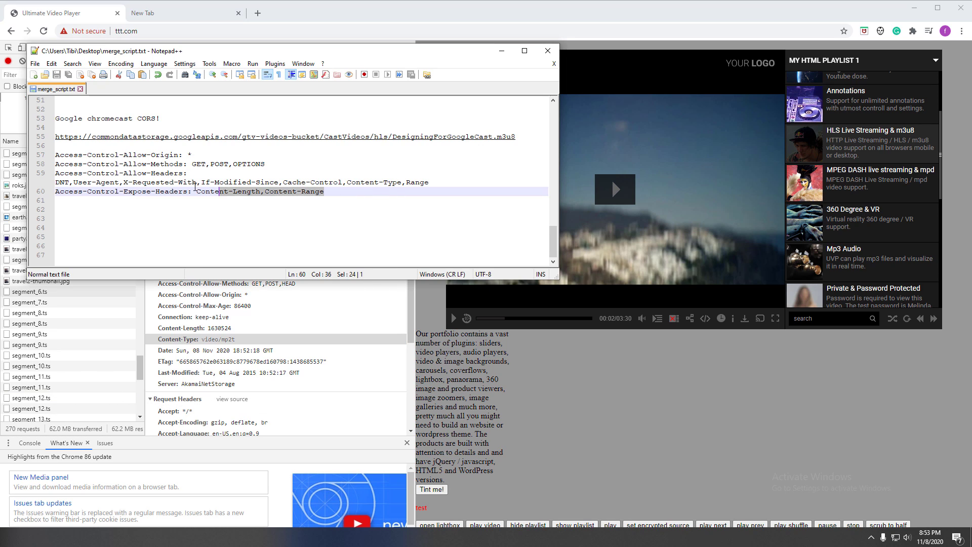
click(175, 251)
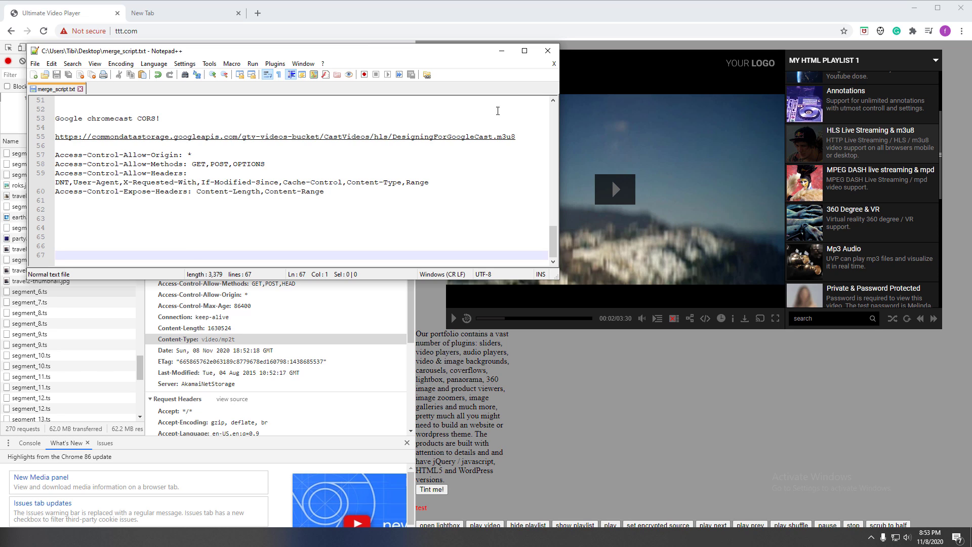
click(501, 51)
click(88, 47)
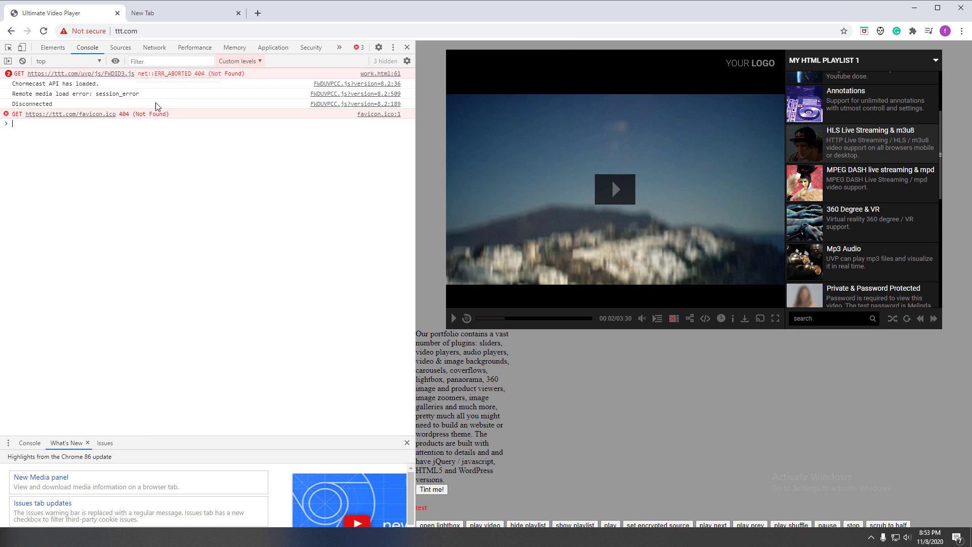
Point out the session_error message, then close the empty New Tab
click(123, 96)
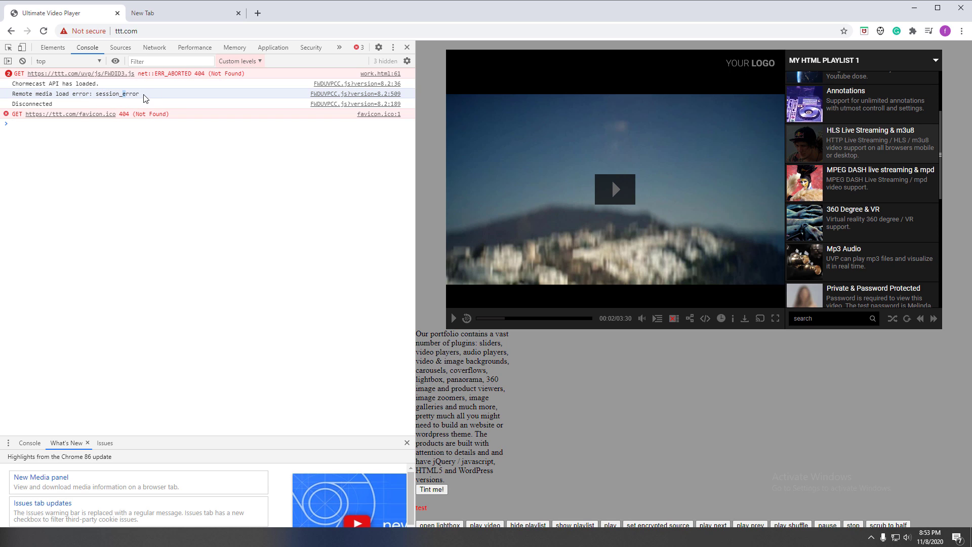
click(173, 10)
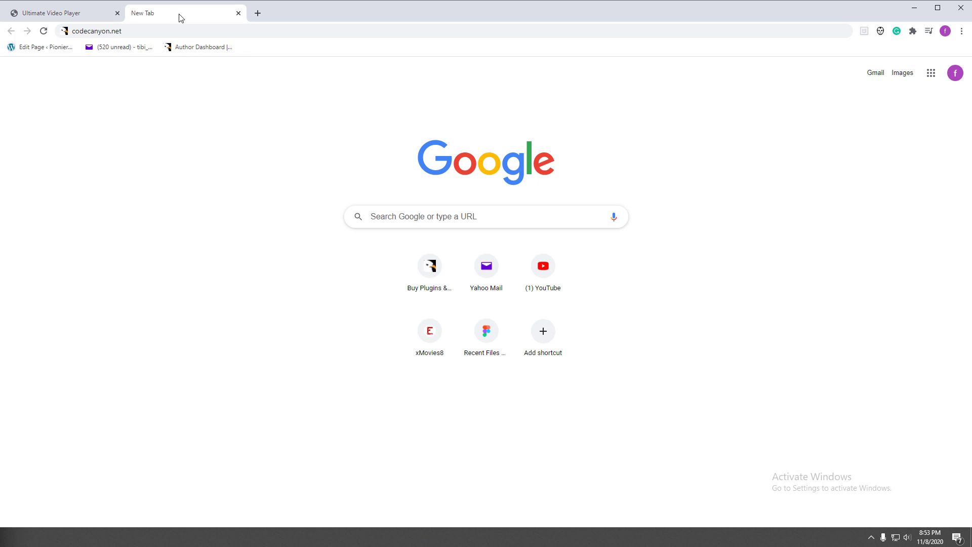
click(238, 13)
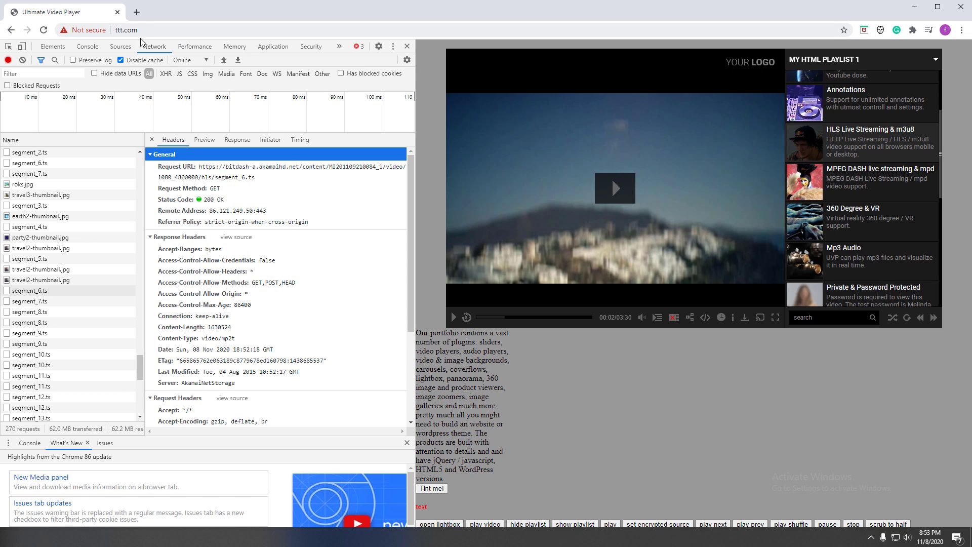
Open the ttt.com player page in a new browser tab
click(168, 29)
key(ctrl+t)
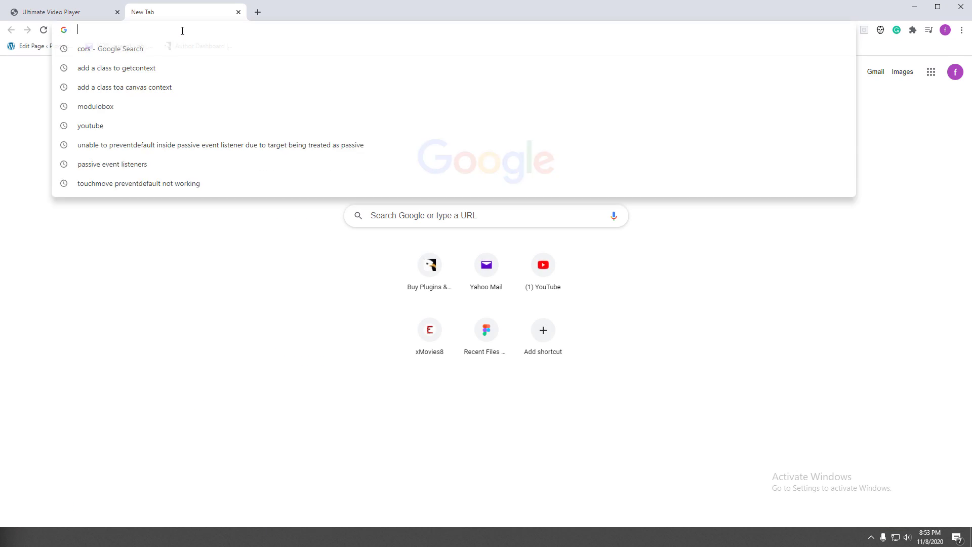
text(ttt.com)
key(Return)
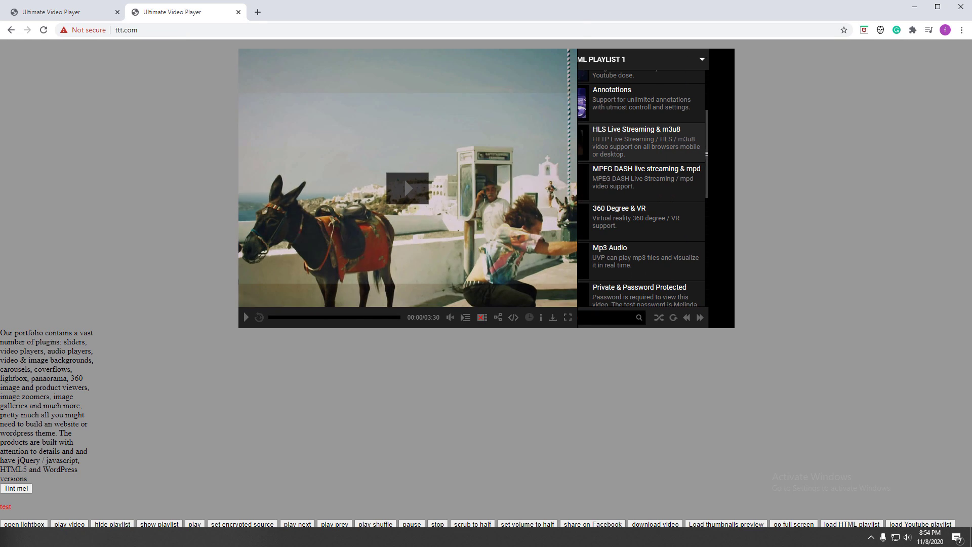
Undo the recent edit and the pasted player link in work.html
key(alt+Tab)
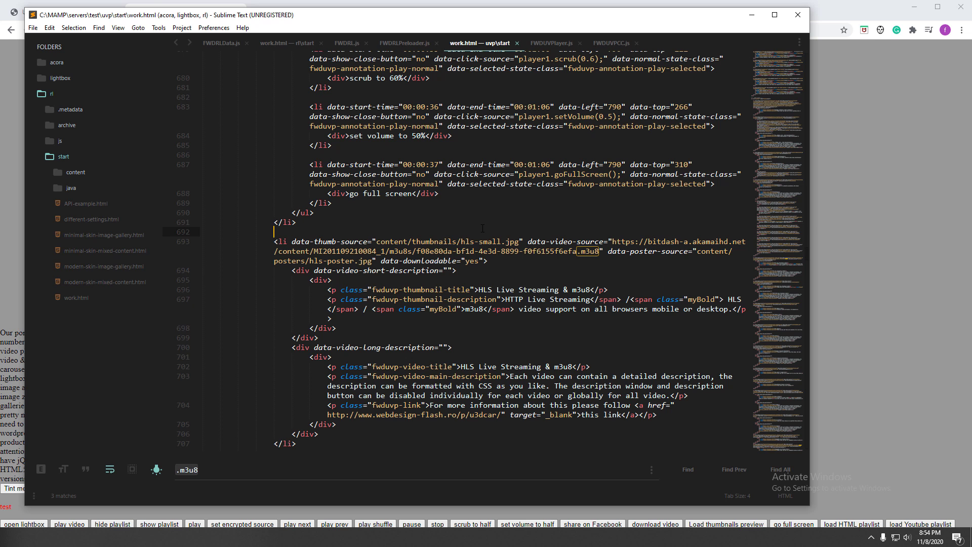
key(ctrl+z)
key(ctrl+z)
click(419, 216)
text(https://ttt.com/uvp/start/work.html#/?playlistId=0&videoId=)
text(4)
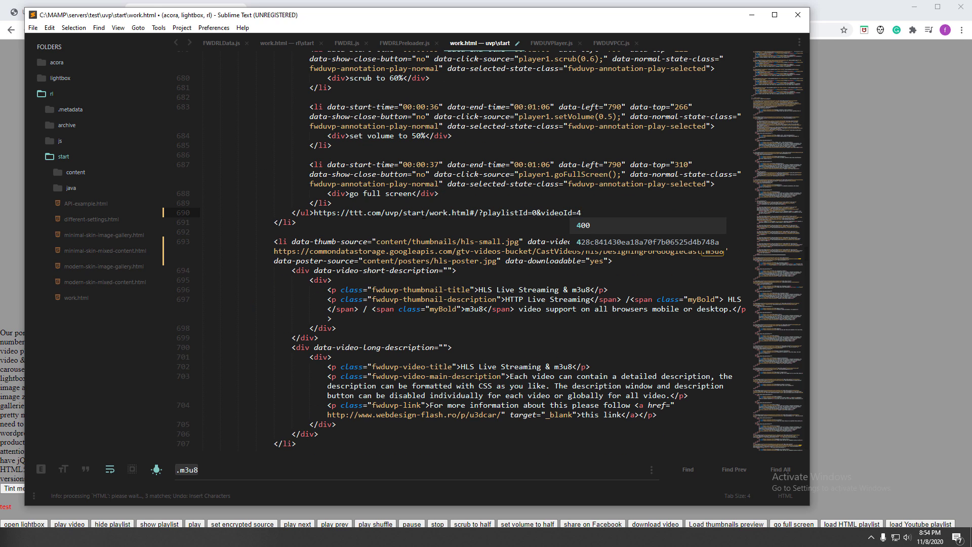
key(ctrl+z)
key(ctrl+z)
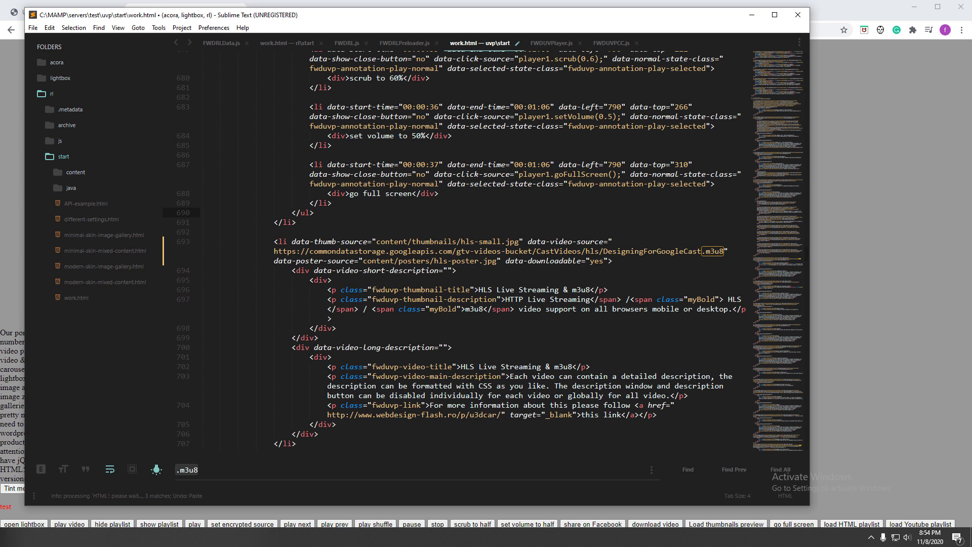
Select the line 55 sample stream link in the notes, then the DesigningForGoogleCast.m3u8 URL
key(alt+Tab)
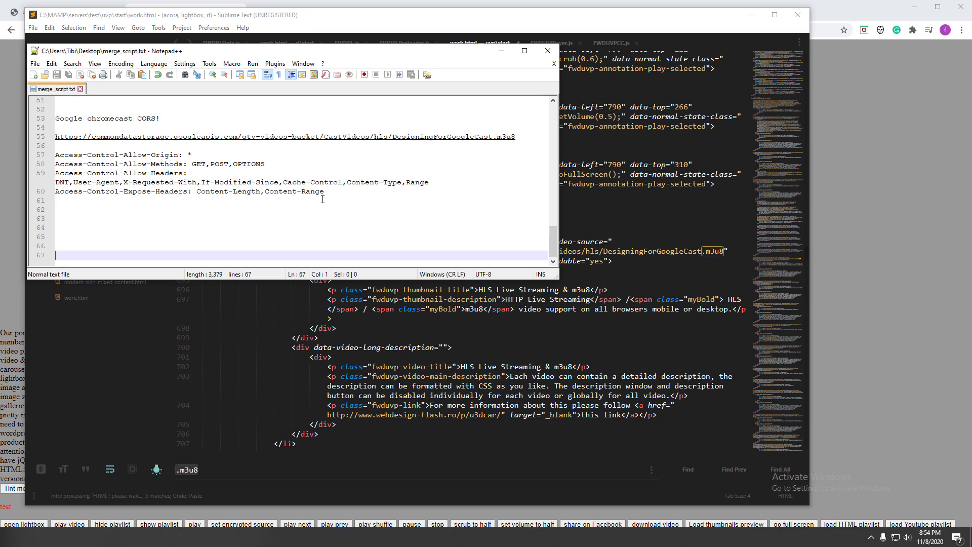
drag(517, 137, 89, 155)
click(35, 137)
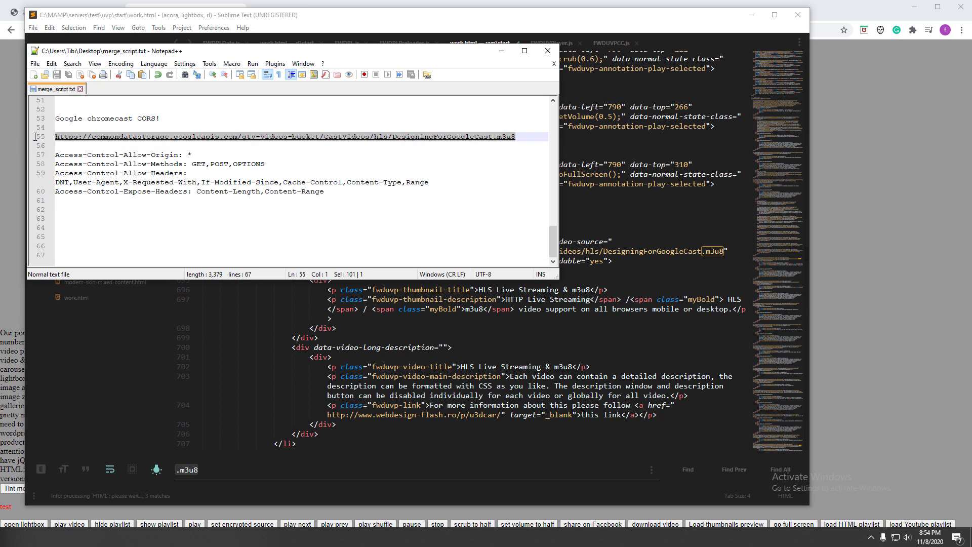
key(alt+Tab)
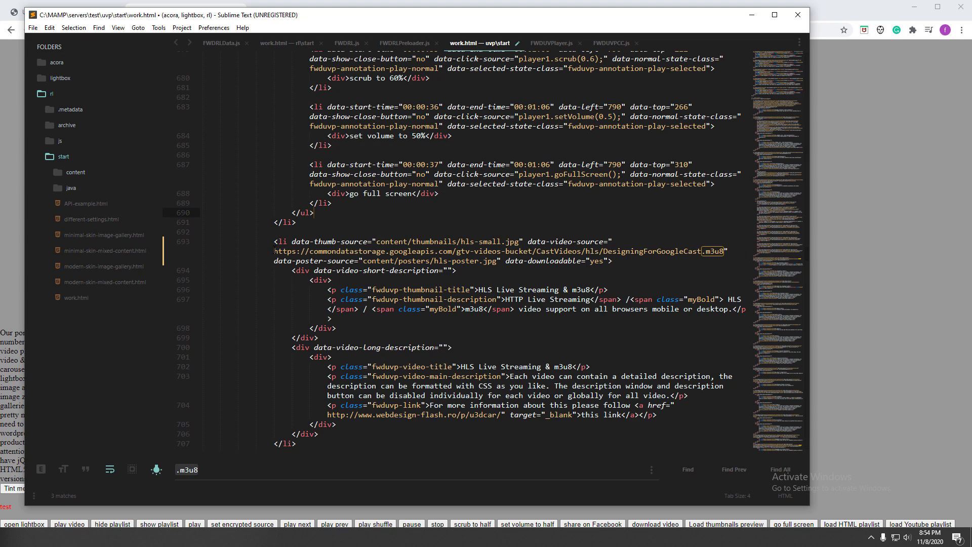
drag(275, 251, 721, 250)
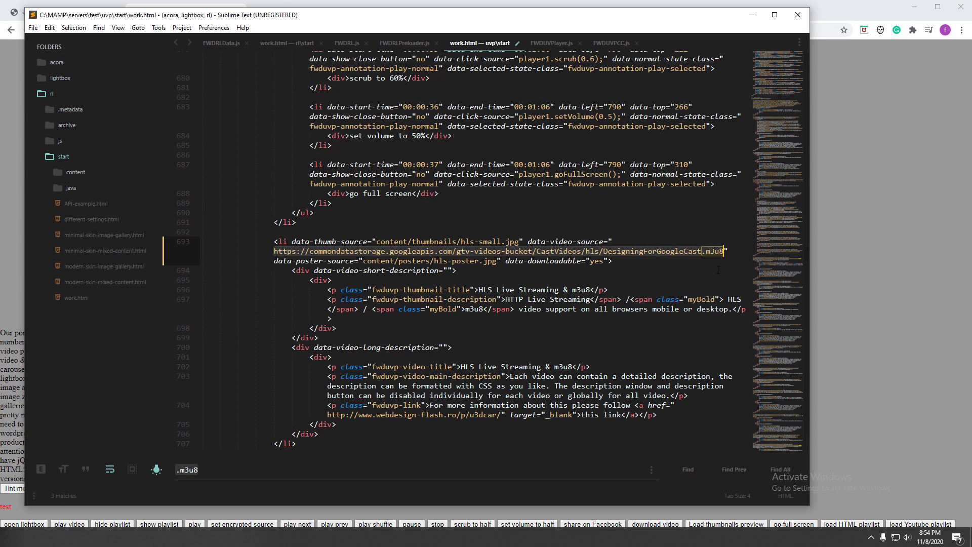
Cast the Google-hosted HLS stream to Bedroom TV and play it, with DevTools open
key(ctrl+v)
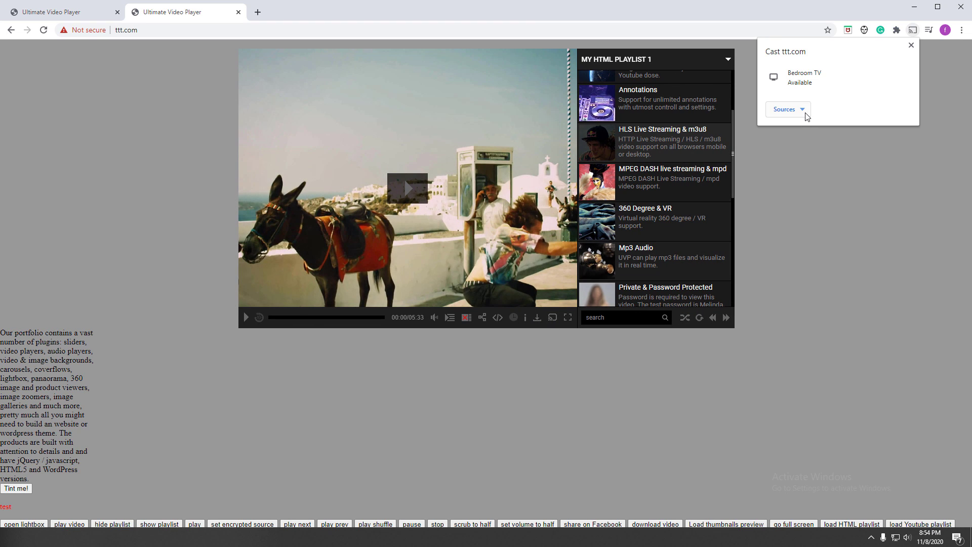
click(798, 82)
key(ctrl+shift+i)
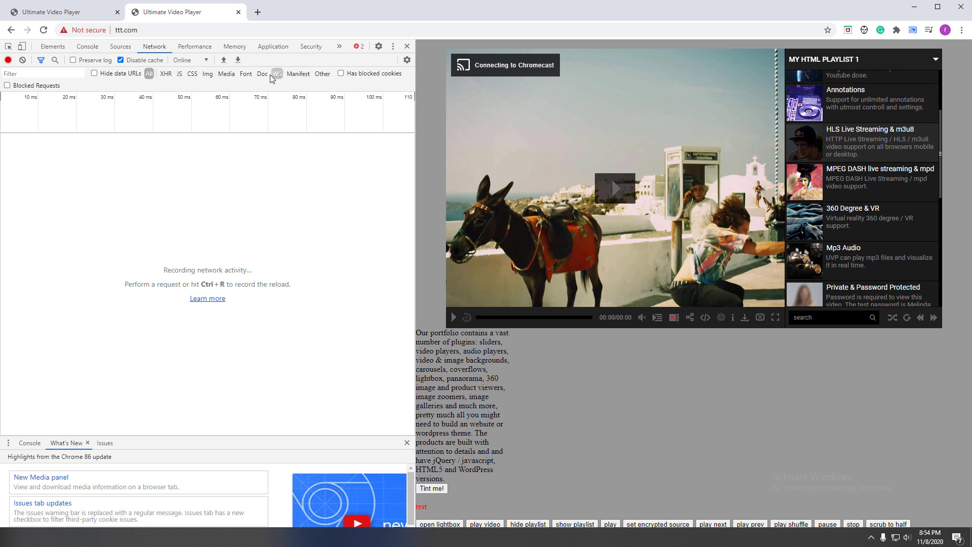
click(88, 47)
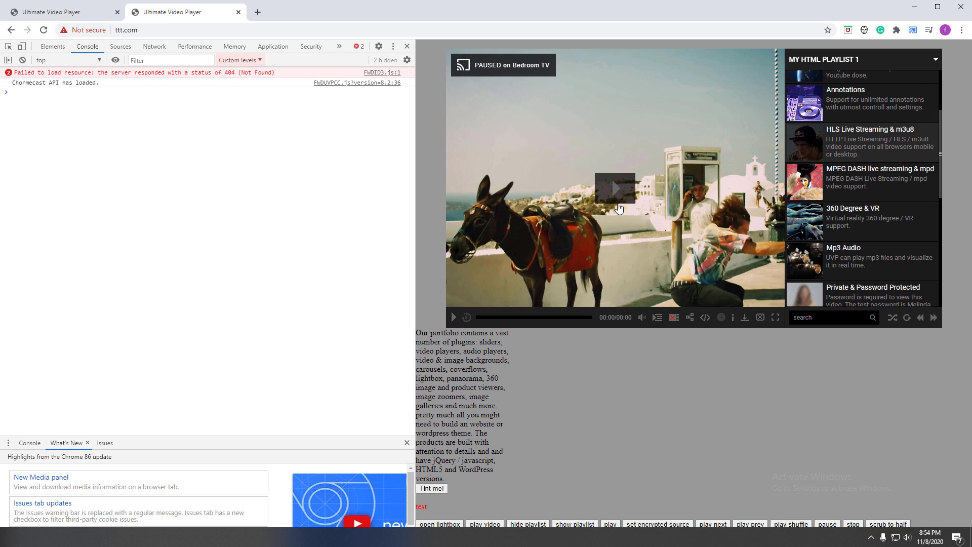
click(615, 189)
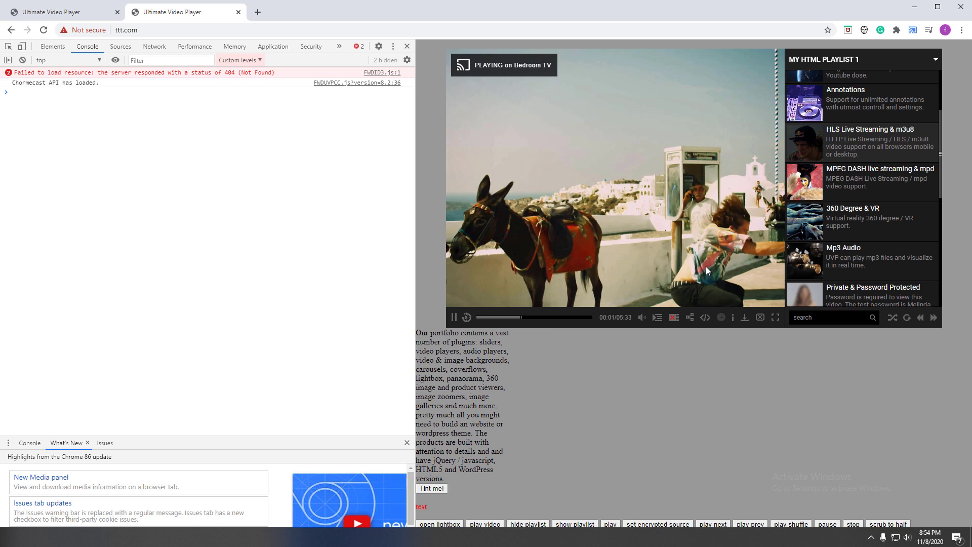
click(154, 46)
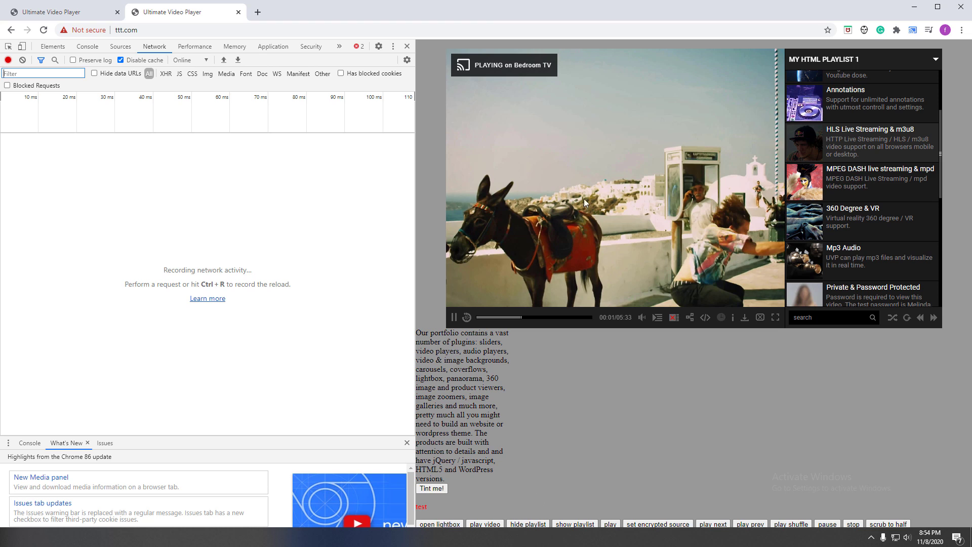
Open the Cast dialog, show fileSequence12.ts response headers, and pause the local video
click(760, 317)
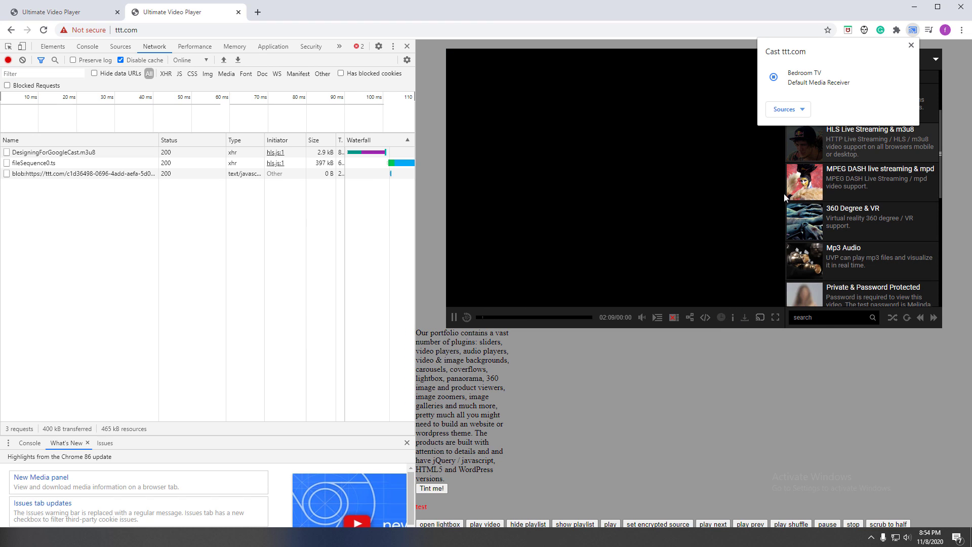
click(38, 184)
click(453, 317)
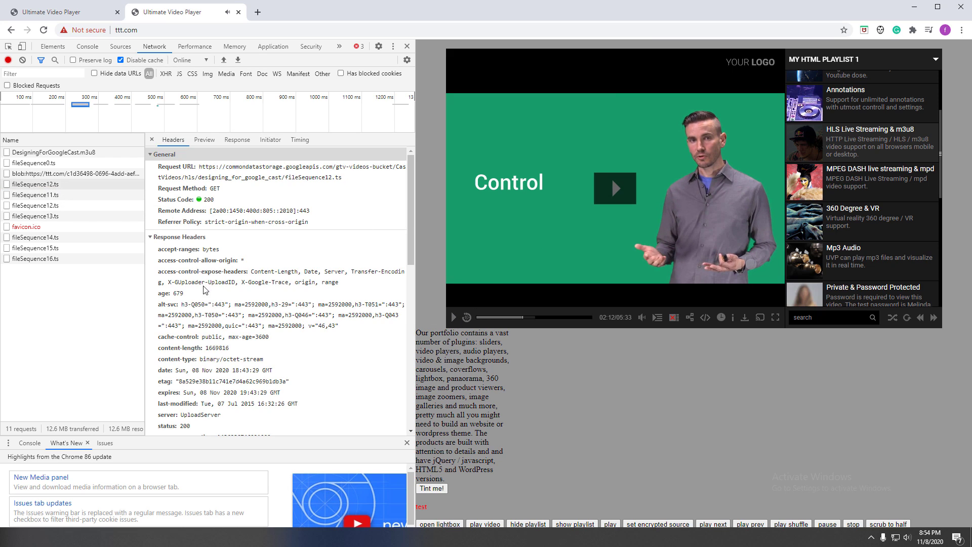
click(323, 285)
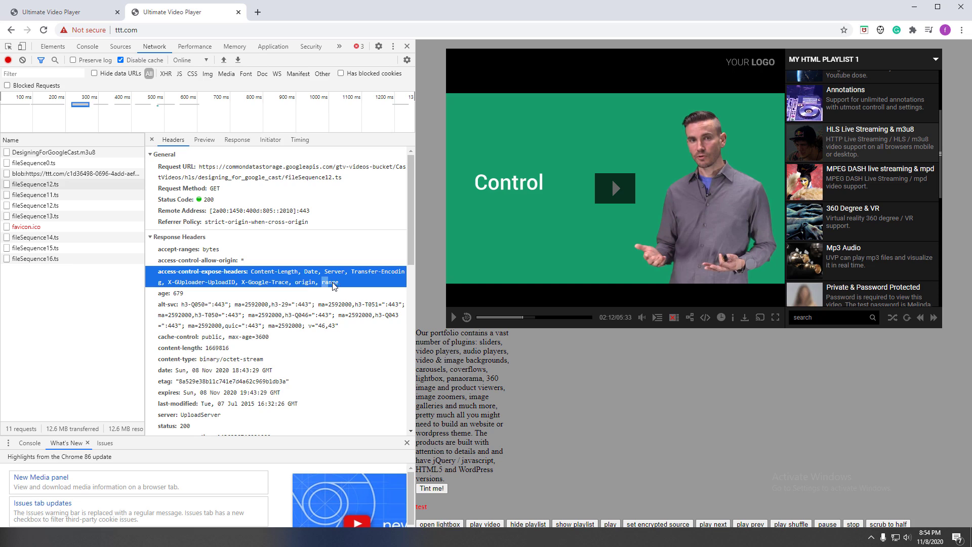
click(290, 293)
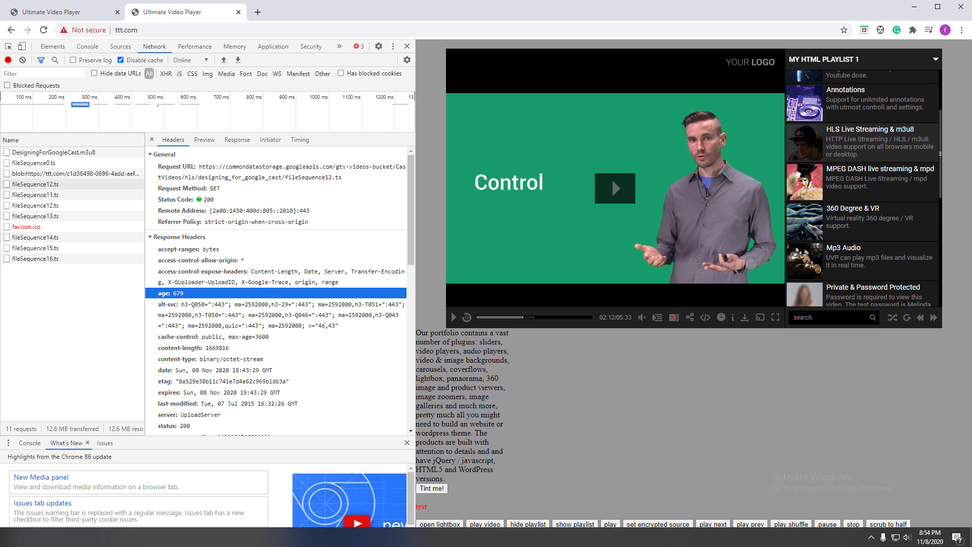
Find Content-Range in the merge_script.txt CORS notes, then minimize the notes
key(alt+Tab)
click(327, 199)
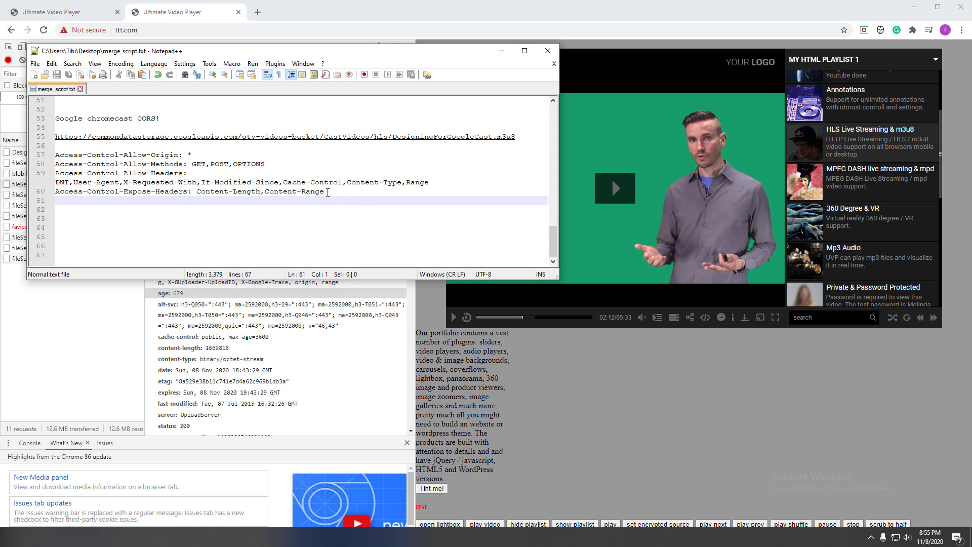
drag(327, 191, 271, 193)
click(501, 50)
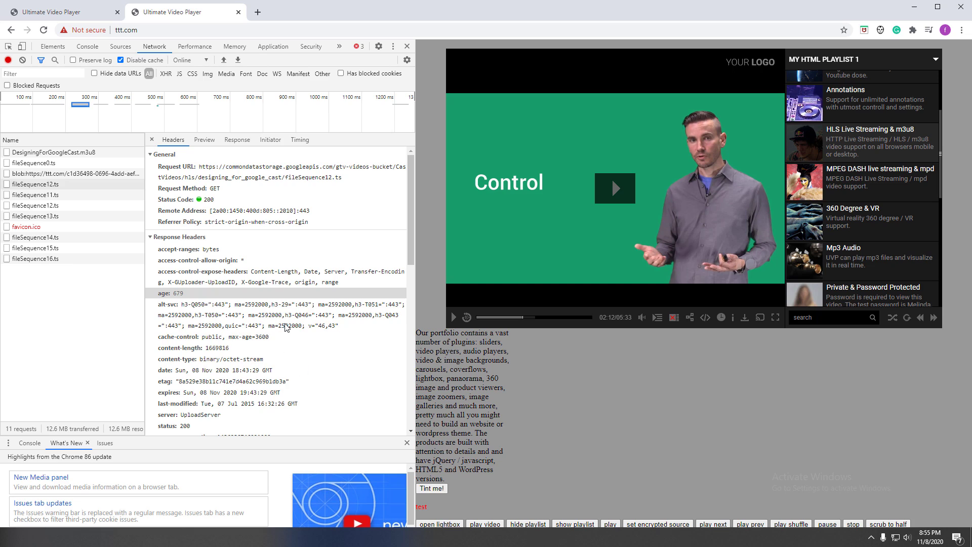
Check Content-Length in the expose-headers value against the Content-Length note
click(302, 238)
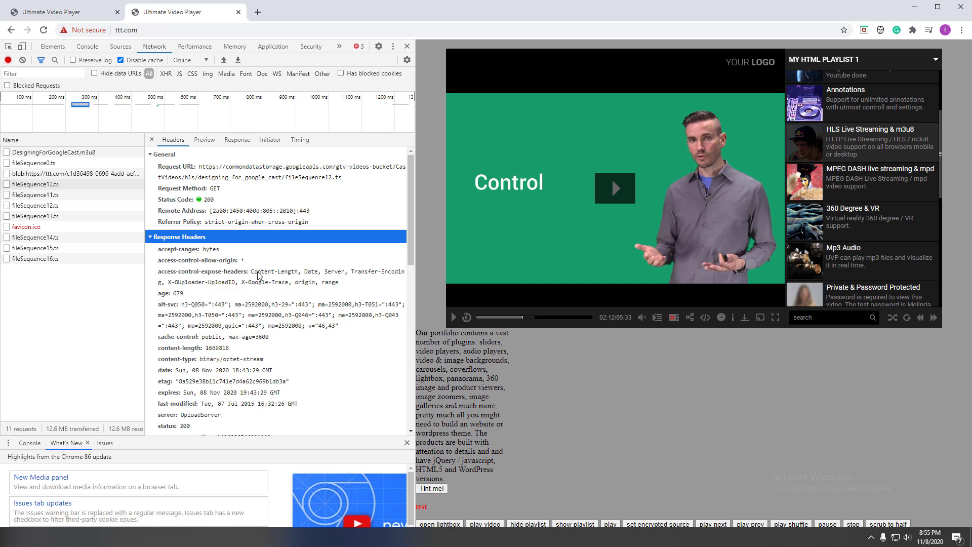
click(253, 275)
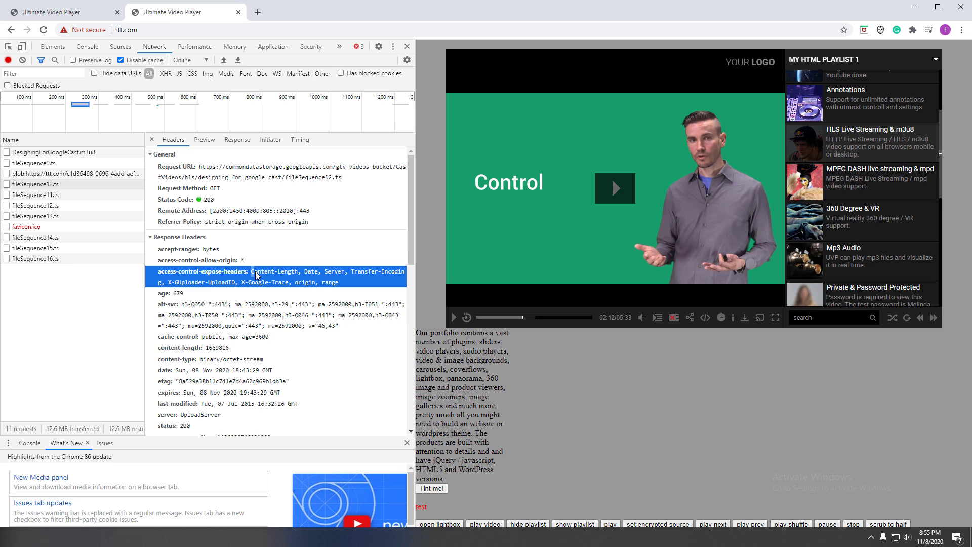
drag(252, 271, 297, 275)
key(alt+Tab)
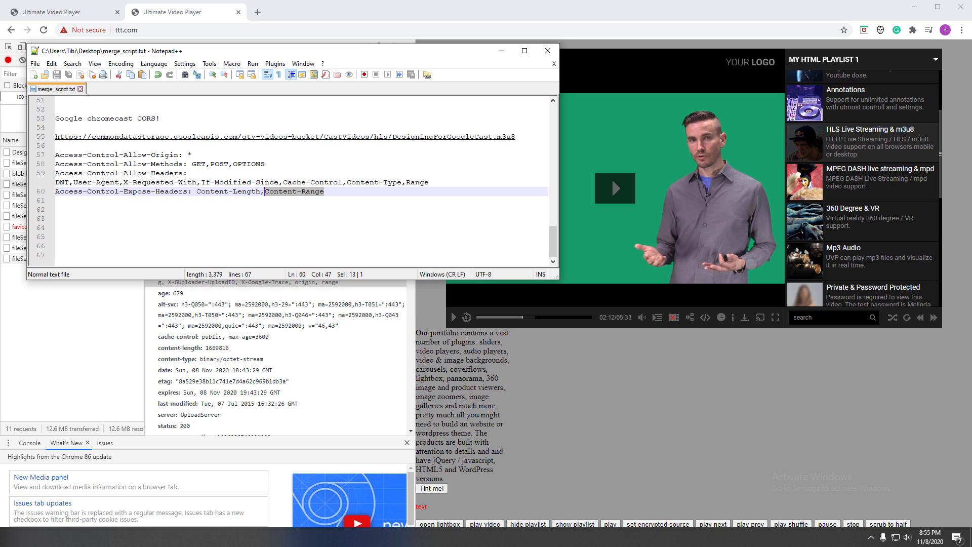
drag(197, 192, 264, 192)
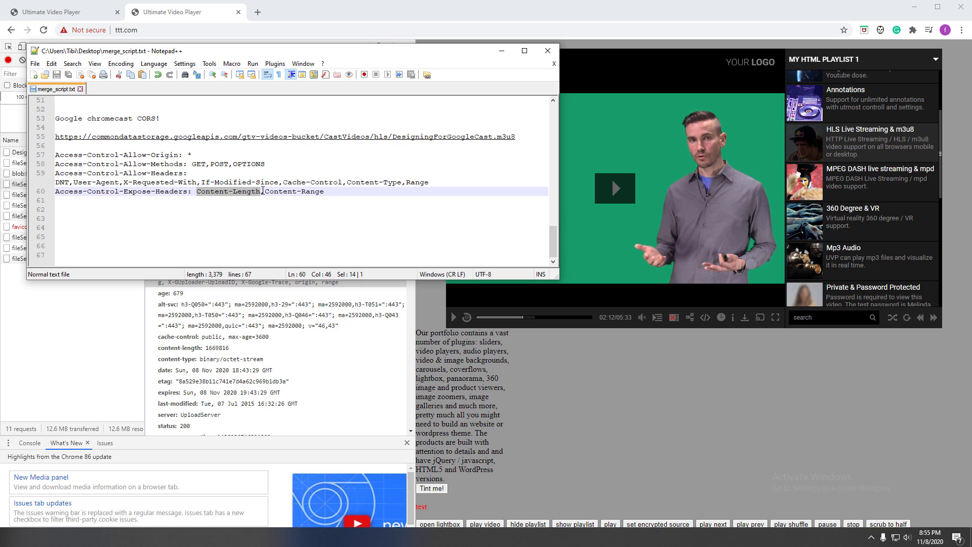
Review the fileSequence12.ts access-control-expose-headers and age entries in DevTools
click(329, 350)
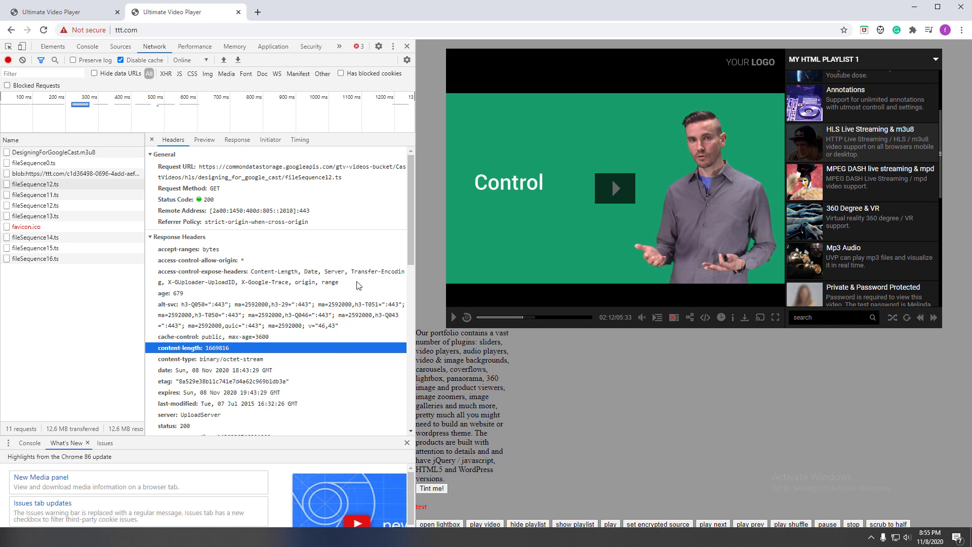
click(322, 288)
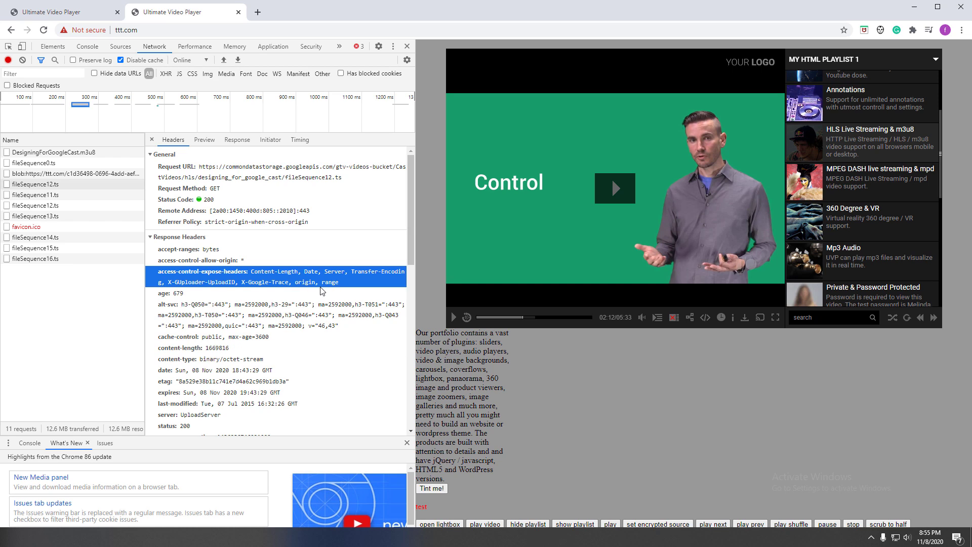
key(Down)
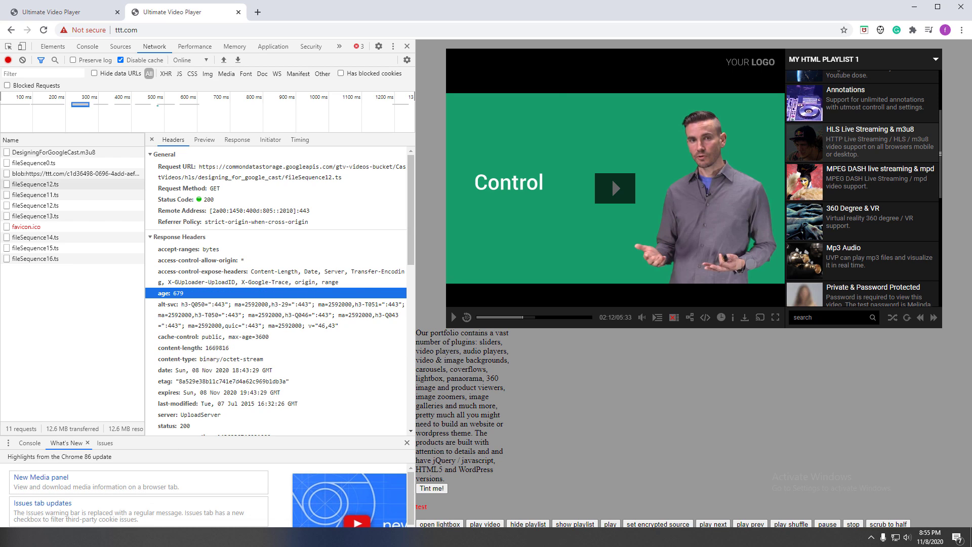
Check the Expose-Headers and Access-Control-Allow-Origin: * notes against the DevTools expose-headers entry
key(alt+Tab)
click(359, 196)
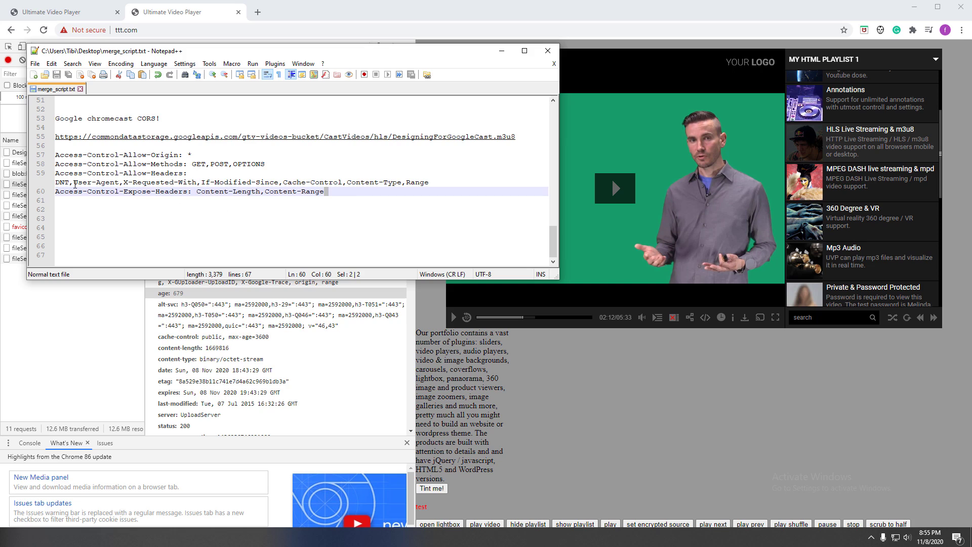
click(250, 203)
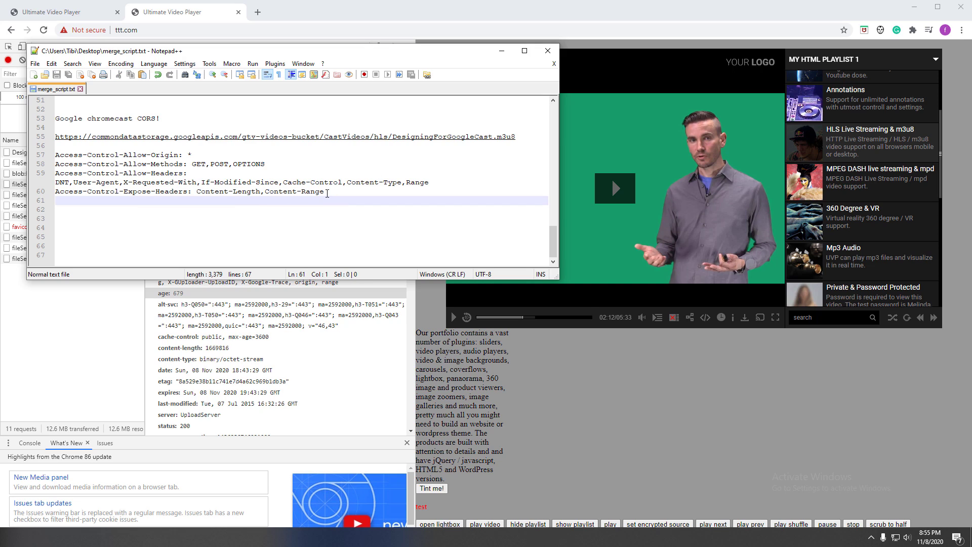
drag(328, 192, 123, 192)
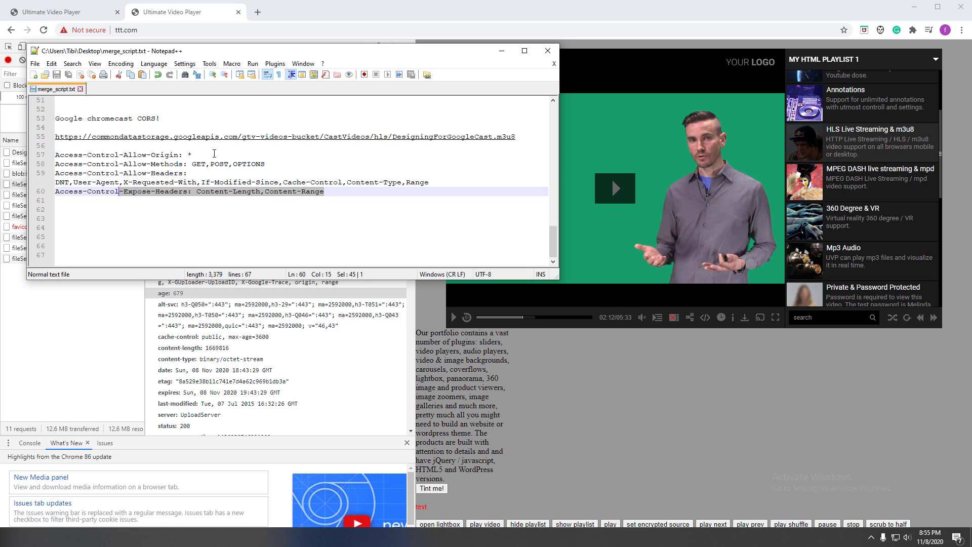
drag(193, 154, 54, 155)
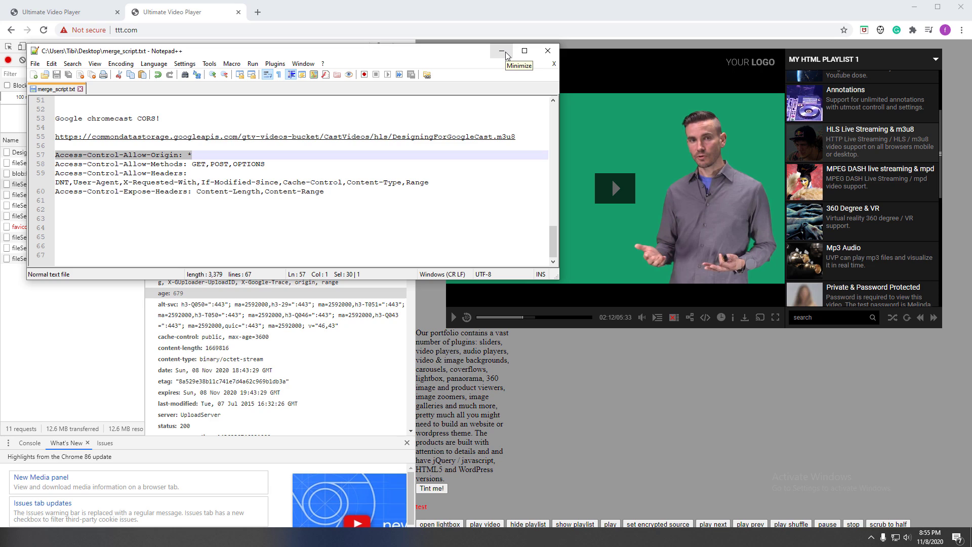
click(507, 56)
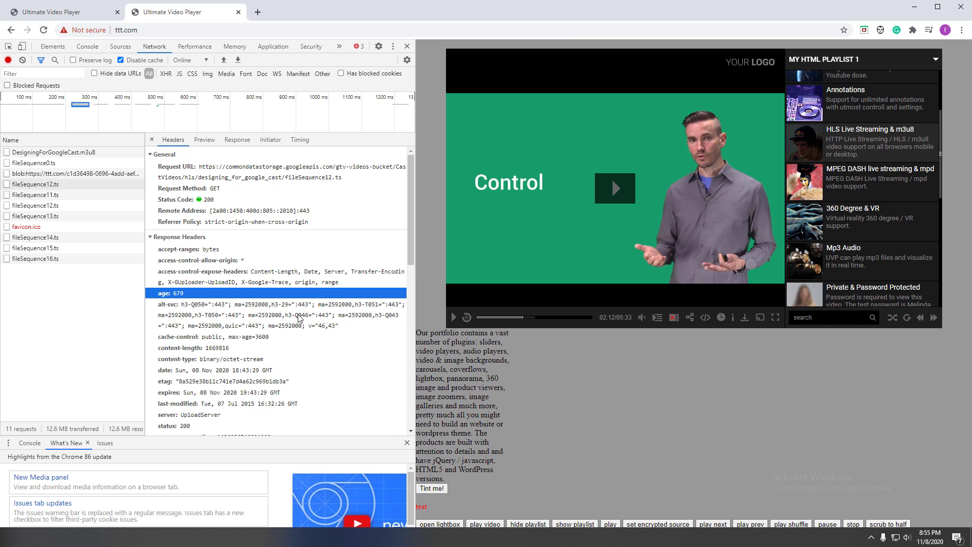
triple_click(298, 284)
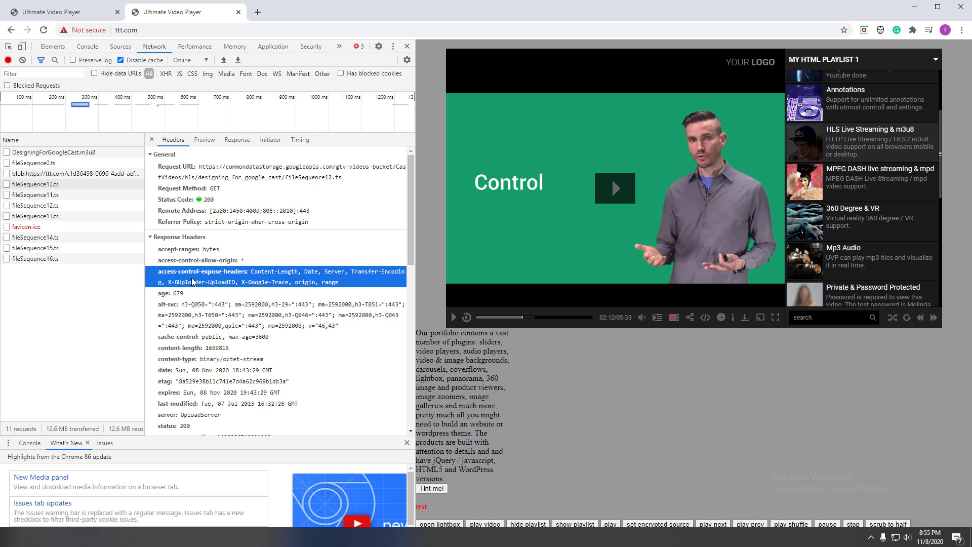
View the console messages on the first and second player pages
click(88, 47)
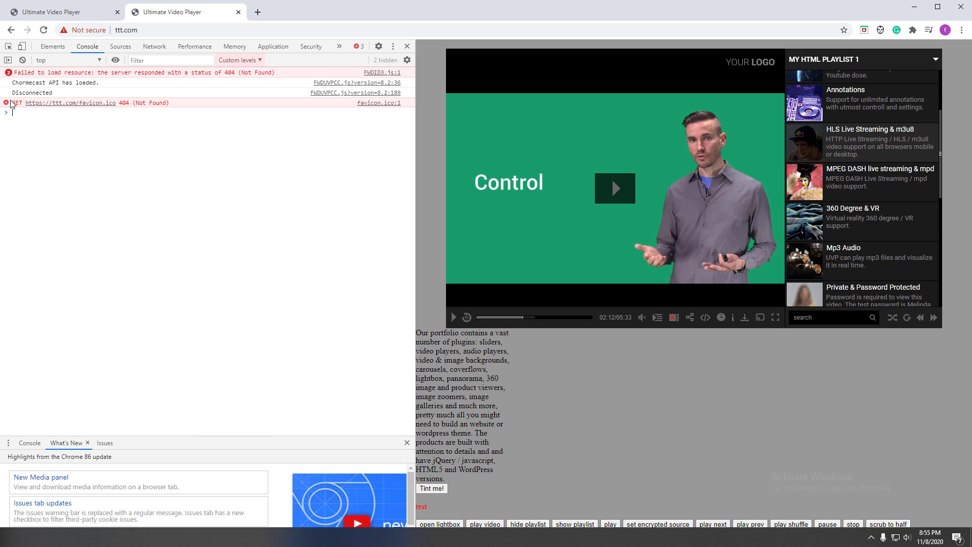
click(91, 13)
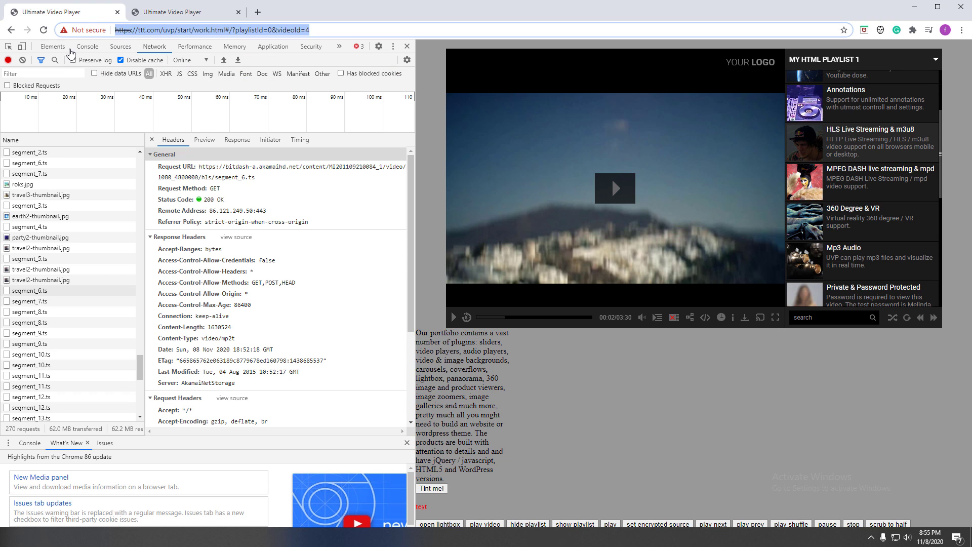
click(87, 46)
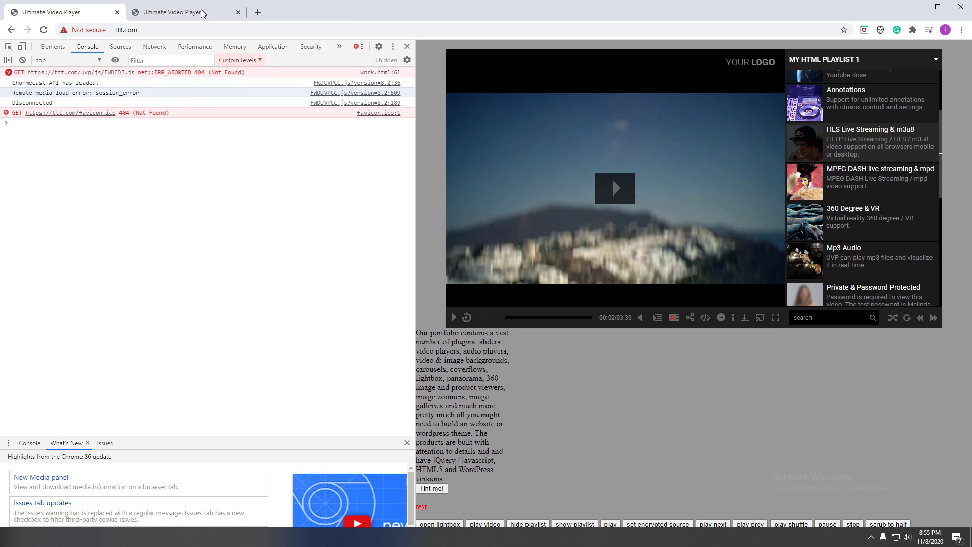
click(165, 15)
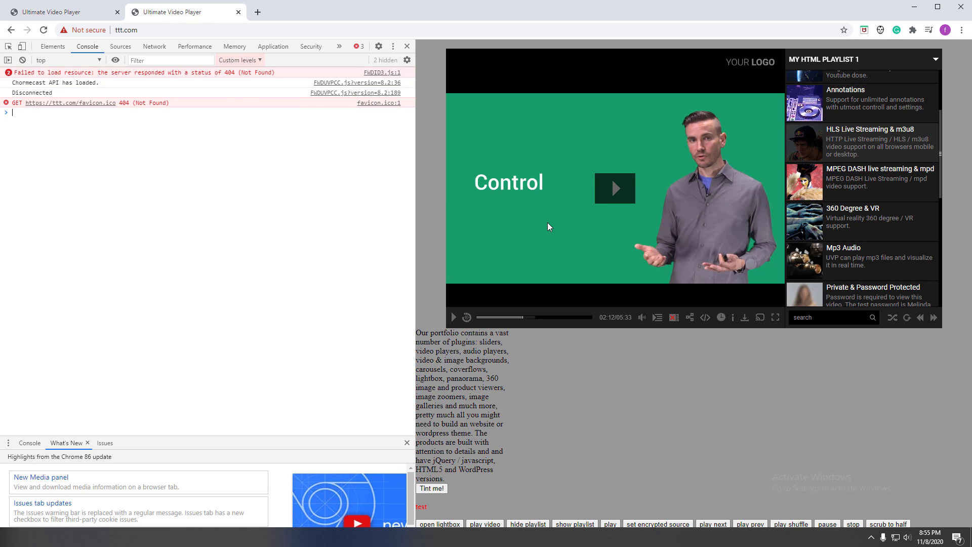
click(243, 213)
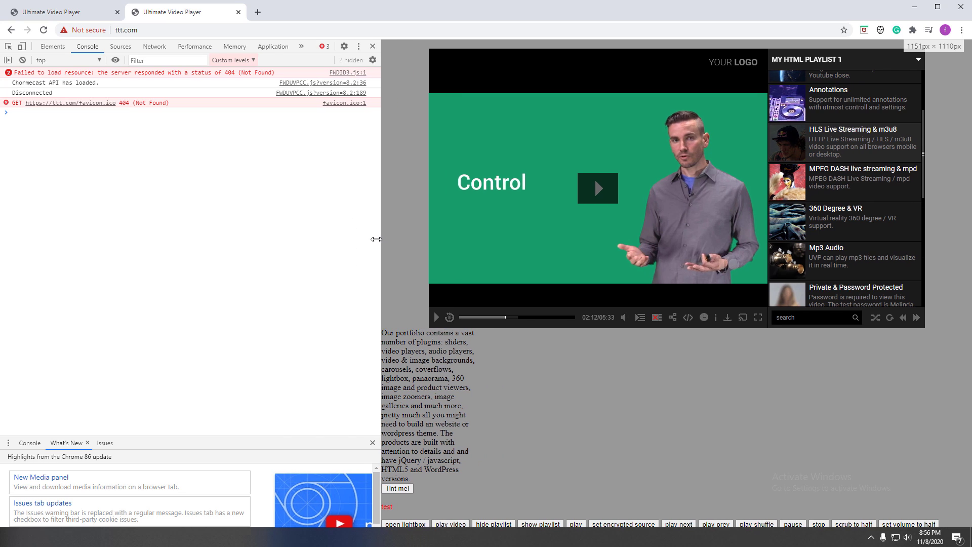
Narrow the DevTools panel, compare both pages, and select the console and favicon 404 errors
drag(415, 234, 376, 240)
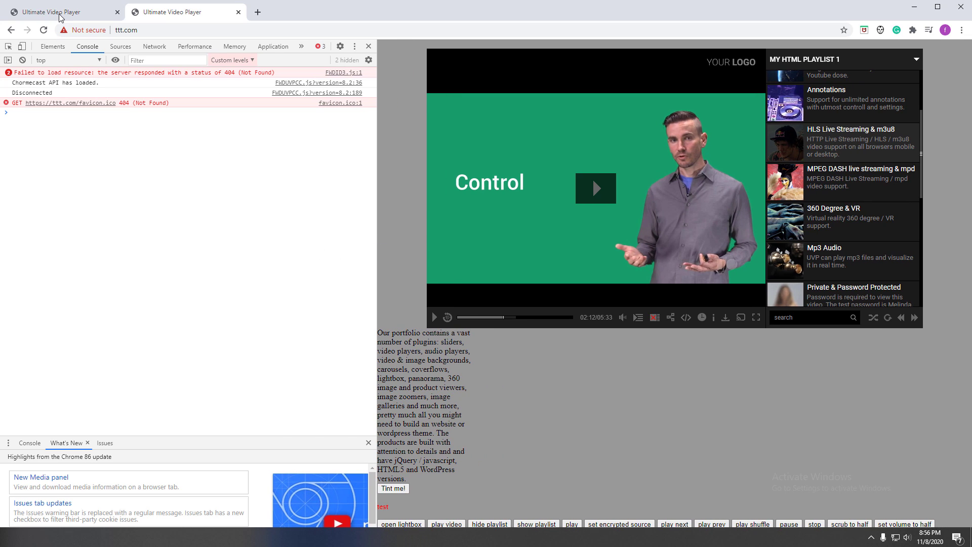
click(77, 16)
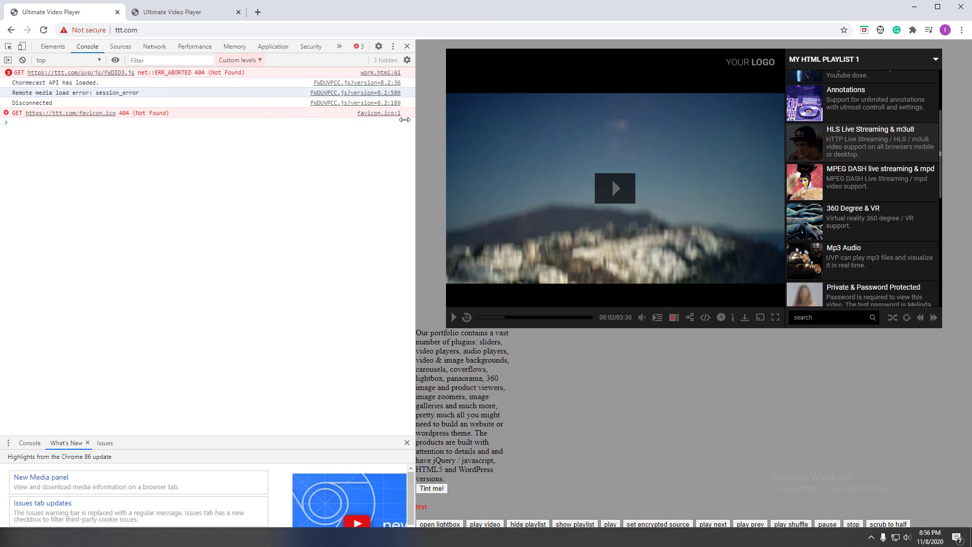
click(203, 17)
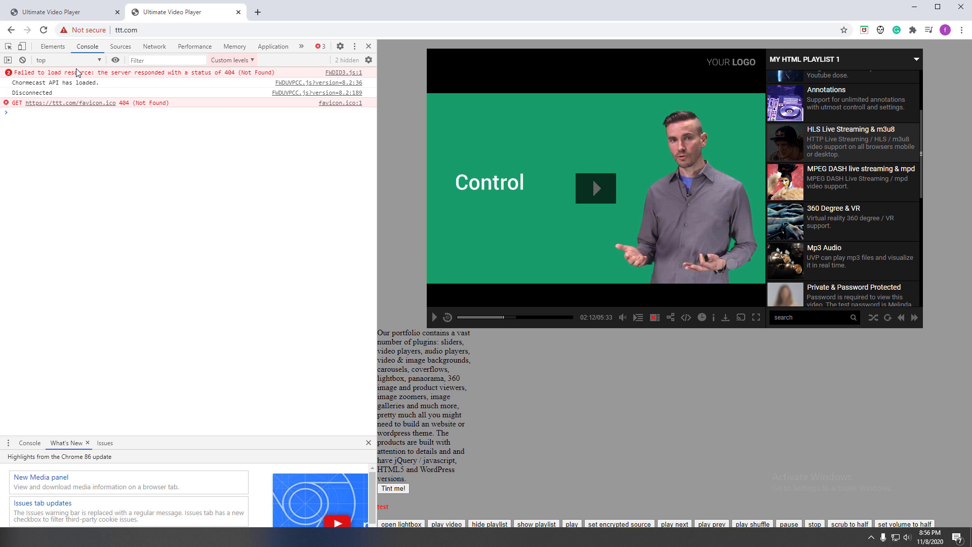
click(69, 15)
click(178, 16)
triple_click(276, 72)
triple_click(76, 103)
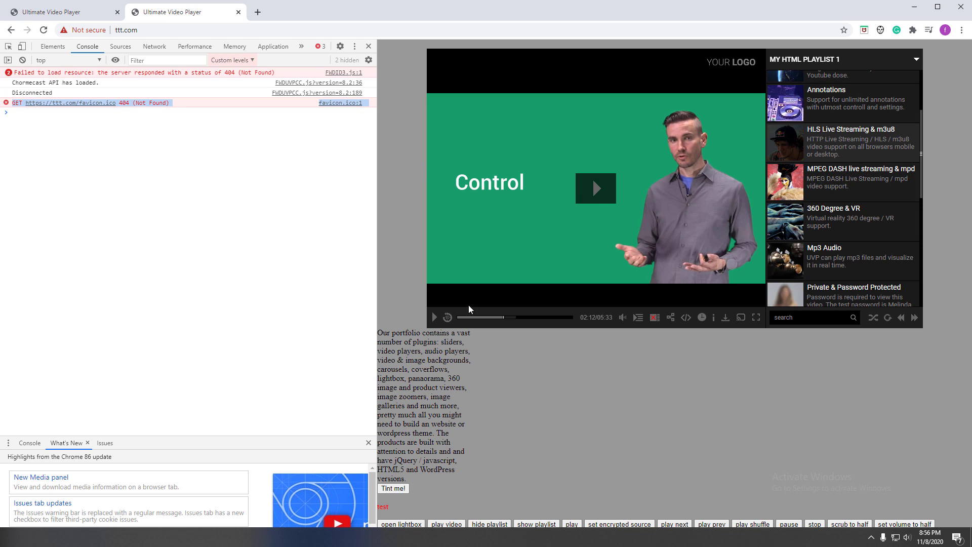
Play the HLS video and cast it to Bedroom TV
click(464, 285)
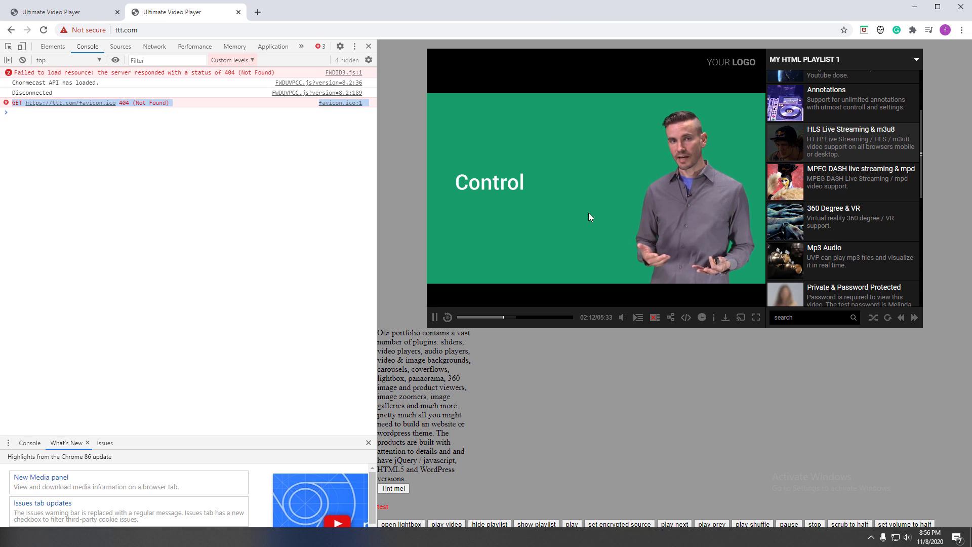
click(741, 316)
click(823, 68)
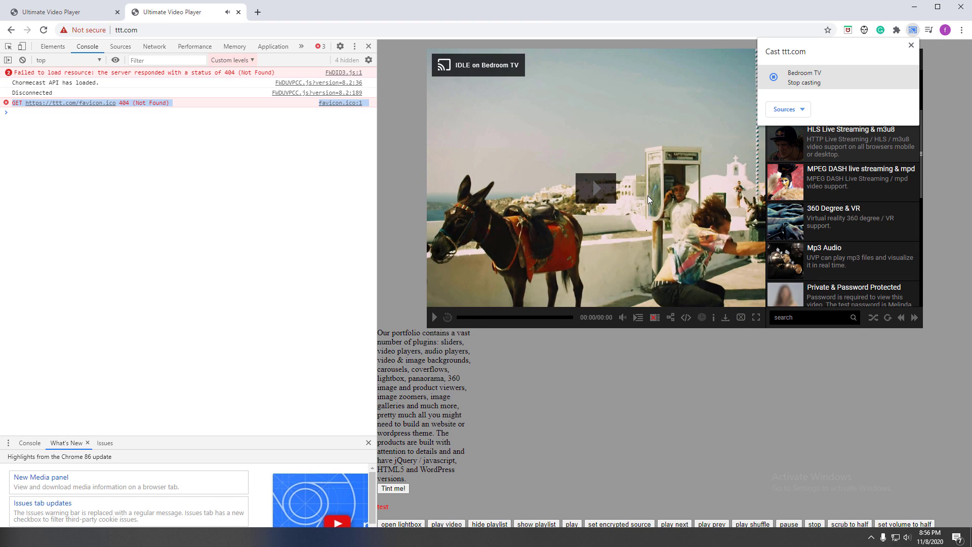
click(526, 223)
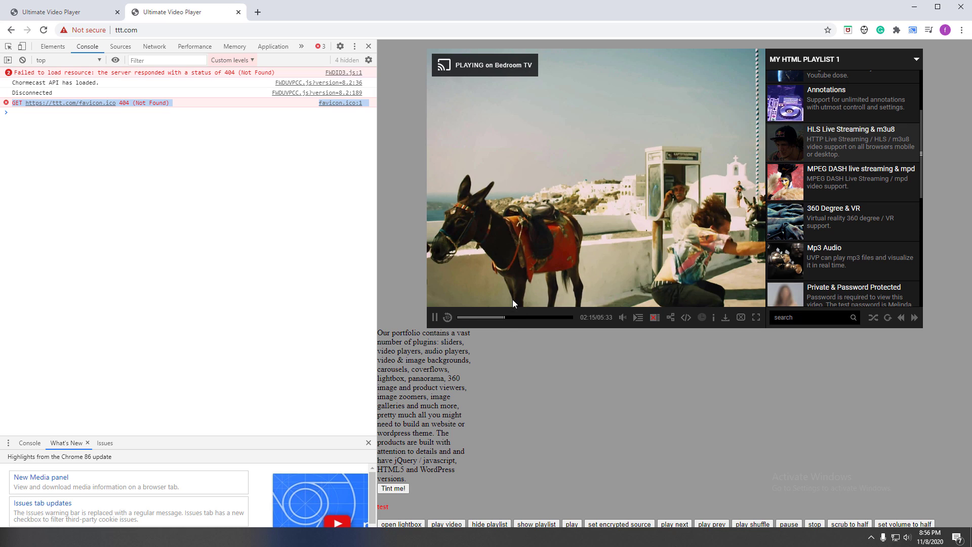
Seek ahead in the cast video and leave it paused at 04:01
mouse_move(502, 316)
click(539, 323)
click(434, 317)
click(435, 318)
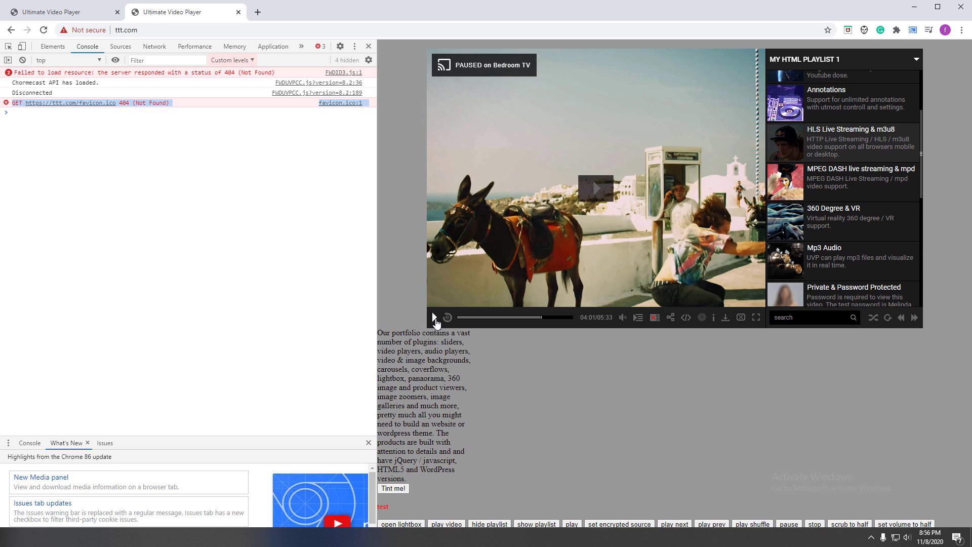
click(435, 318)
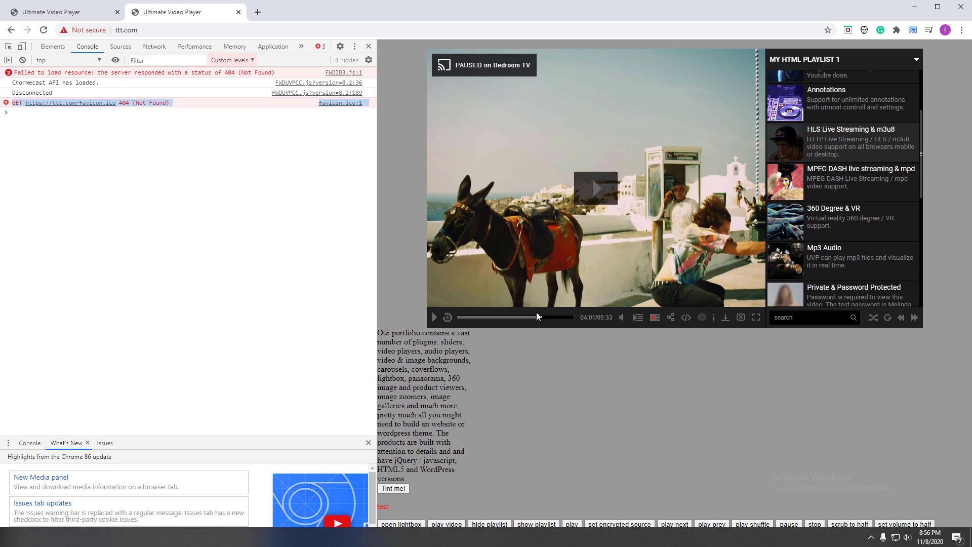
click(576, 200)
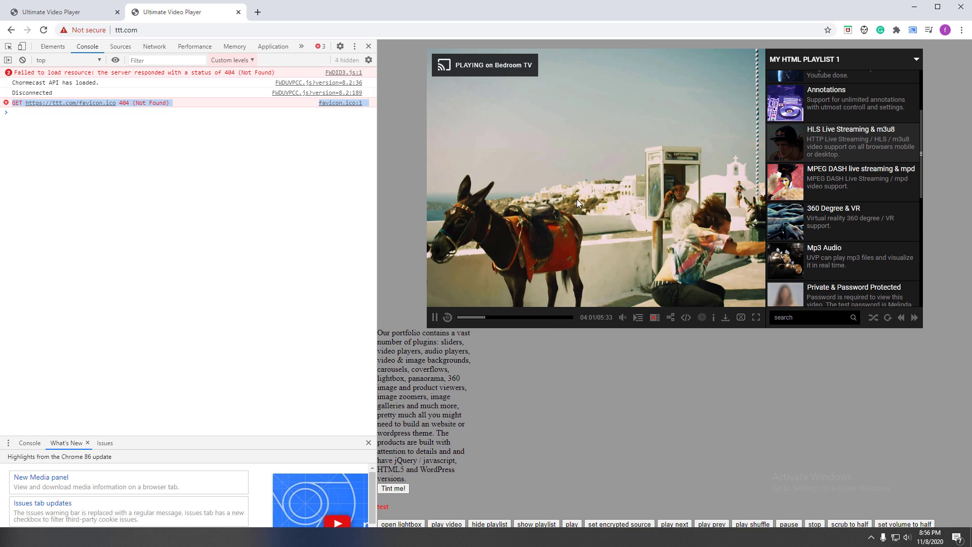
click(435, 318)
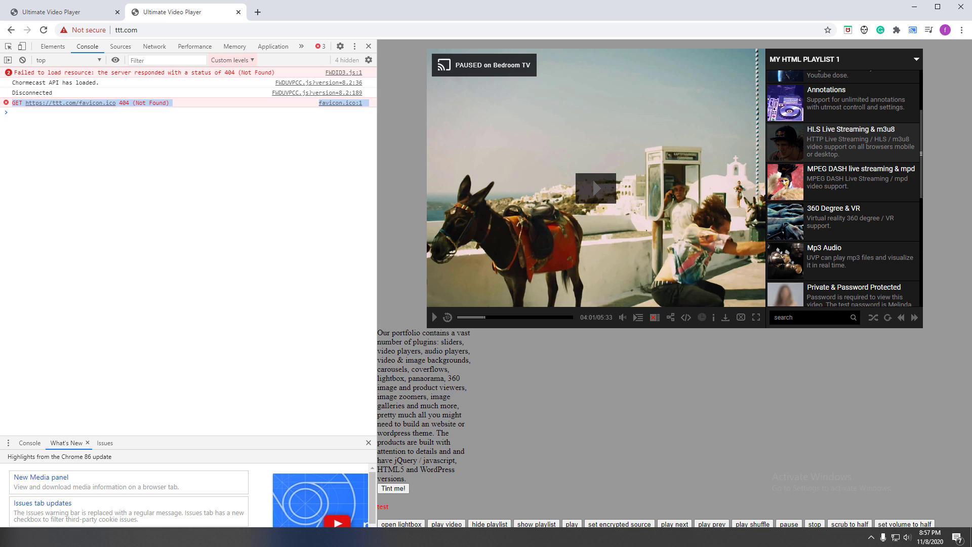
Review the Access-Control header lines 57–60 in merge_script.txt, then close Notepad++
key(alt+Tab)
click(312, 227)
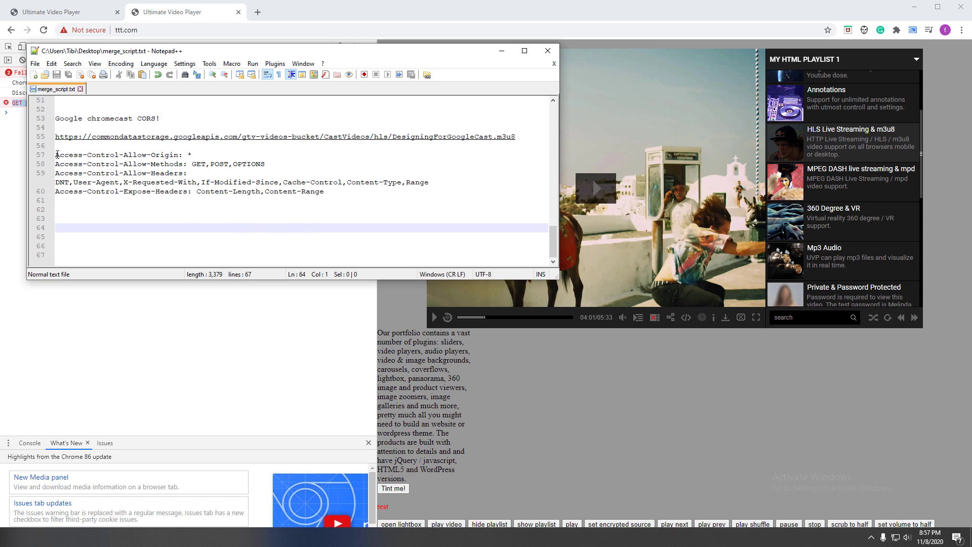
drag(55, 155, 396, 191)
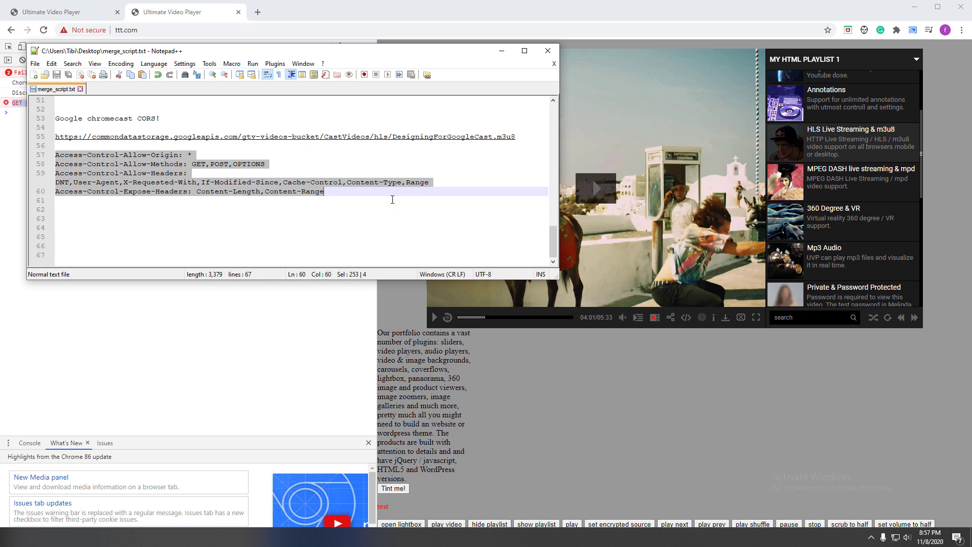
click(239, 211)
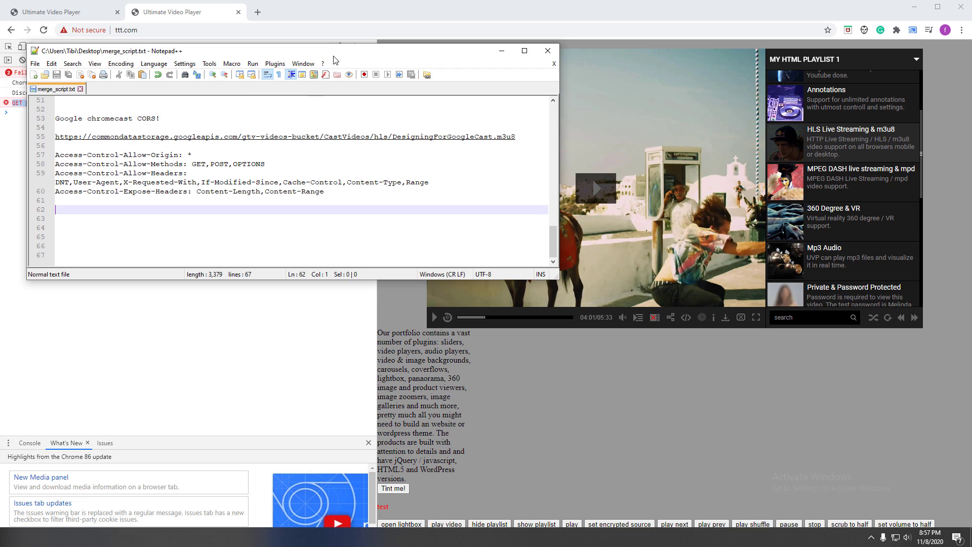
drag(356, 53, 339, 80)
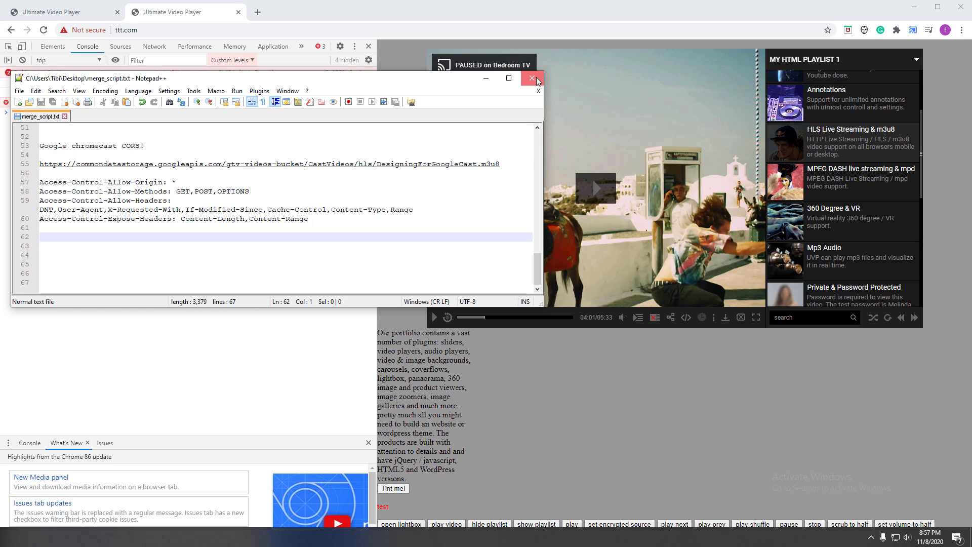
click(534, 79)
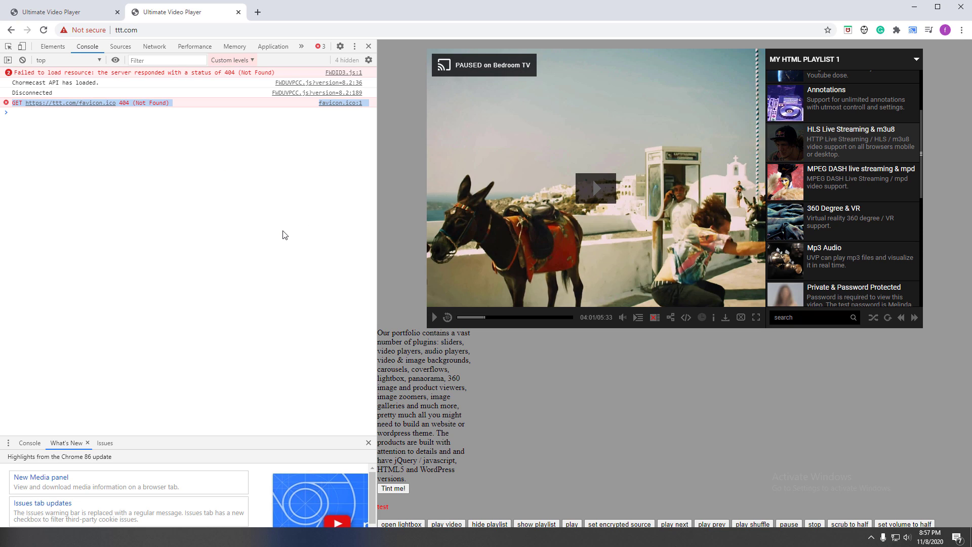